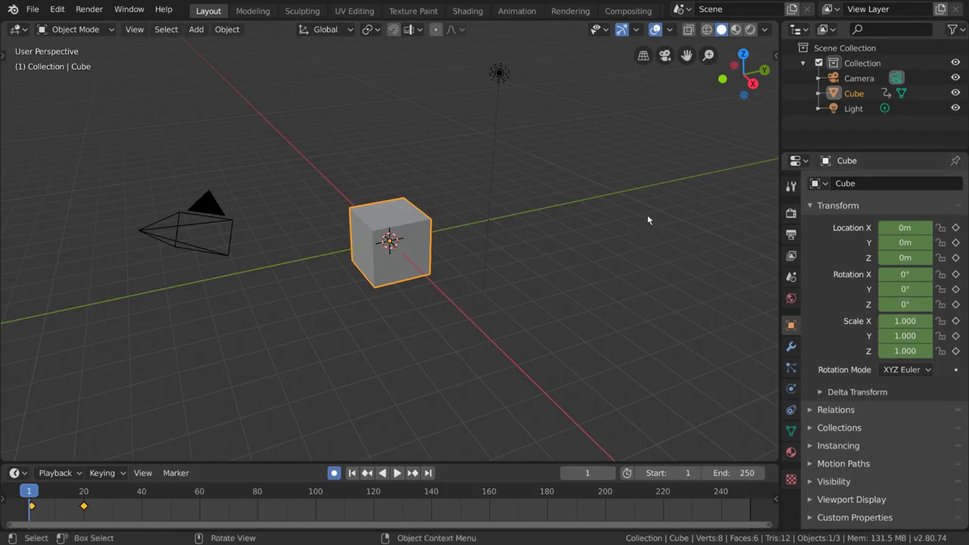
Show the Render Properties tab with Eevee's sampling options
click(791, 215)
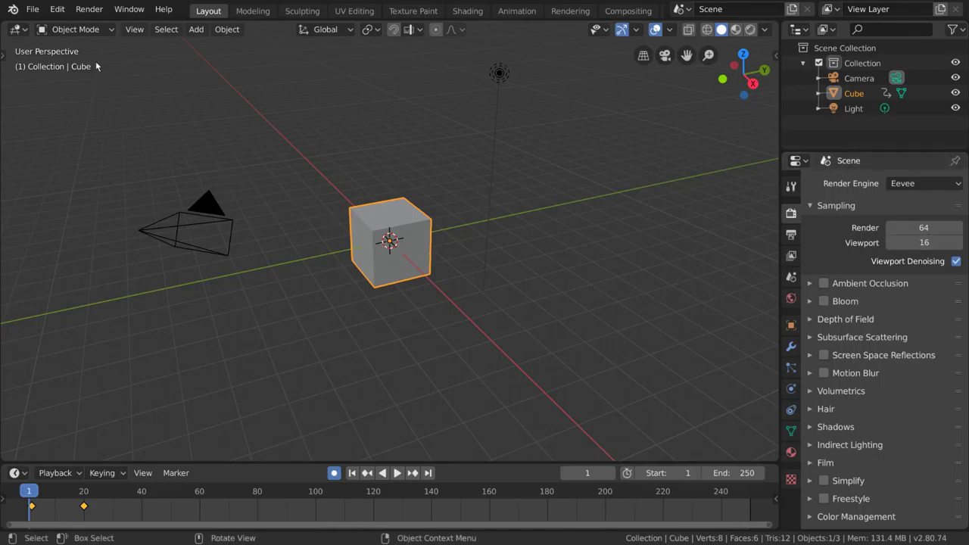
Render a still image of the cube from the Render menu and close the result
click(100, 11)
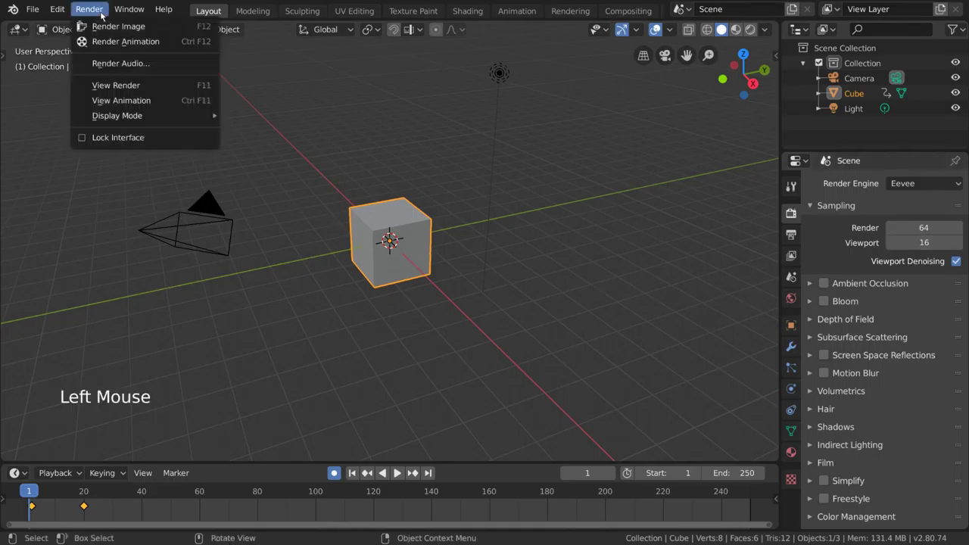
click(188, 28)
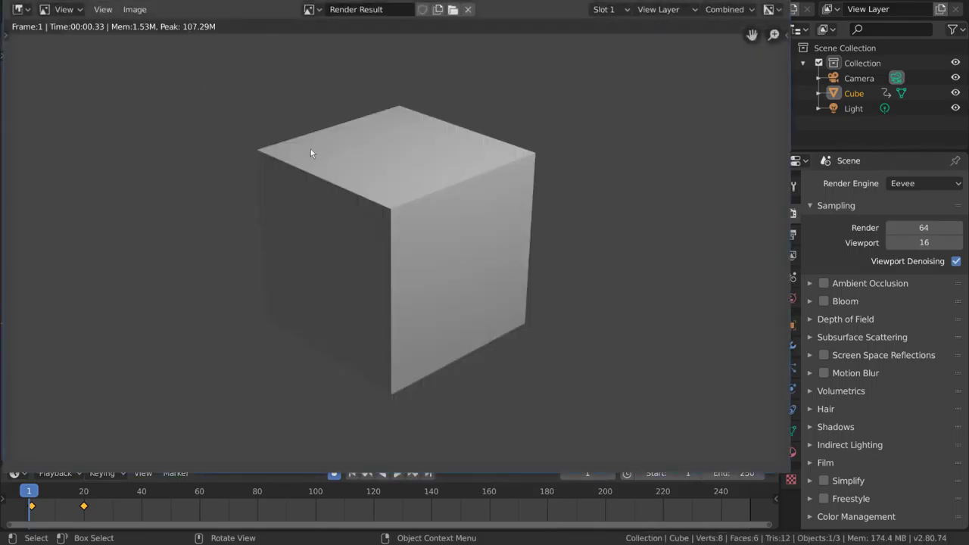
key(Escape)
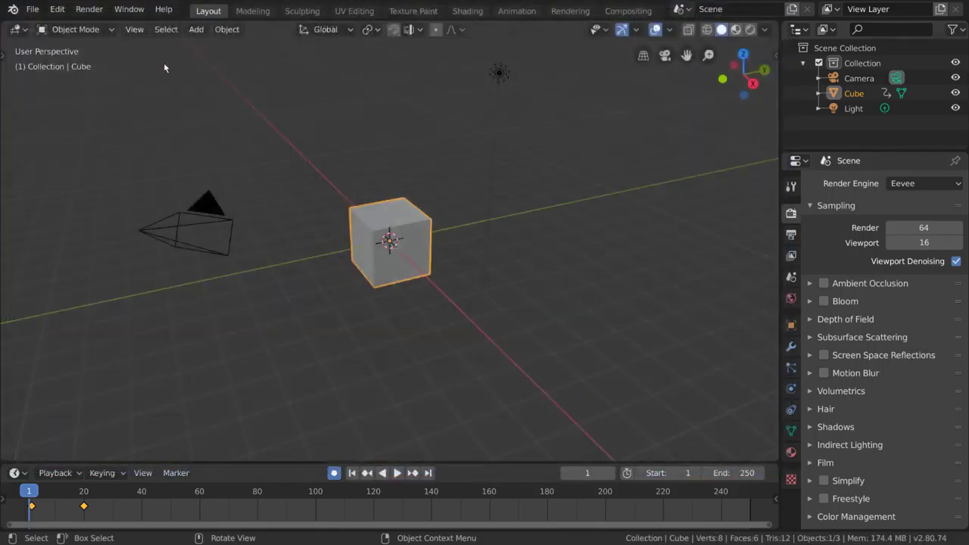
Start a Render Animation of the moving cube and cancel it partway with Esc
click(91, 9)
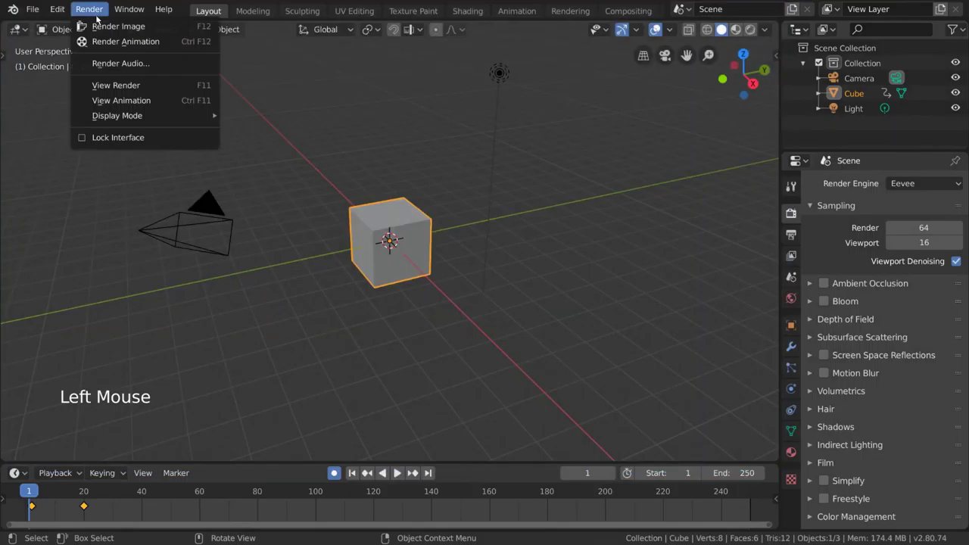
click(180, 43)
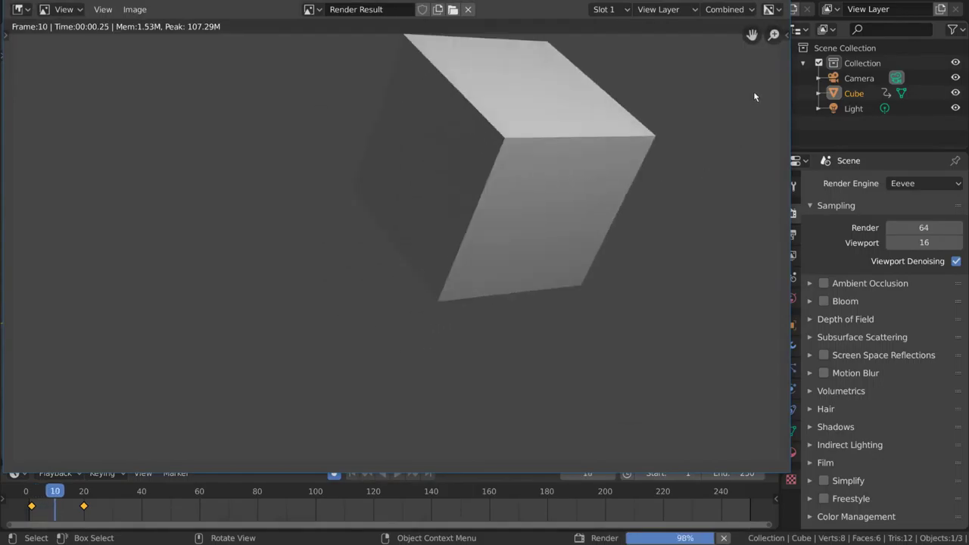
key(Escape)
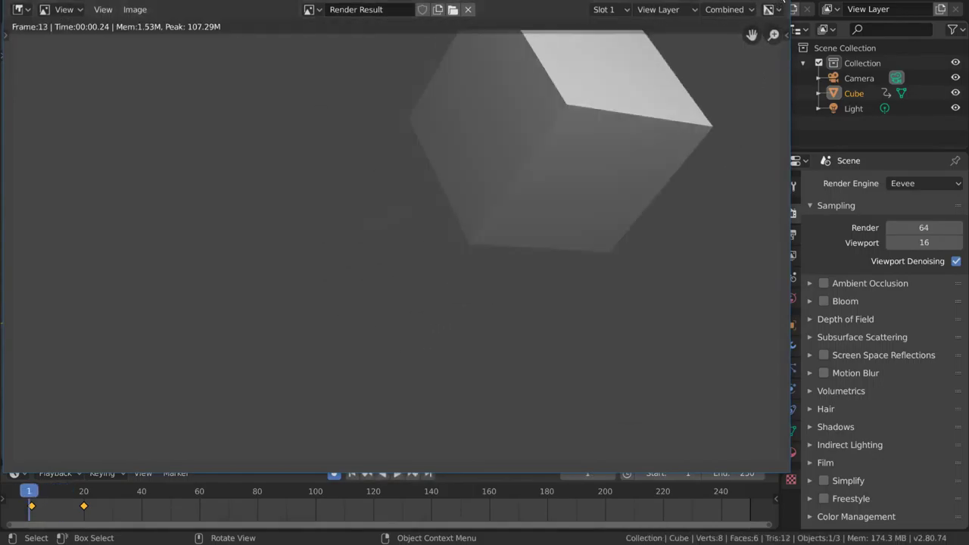
key(Escape)
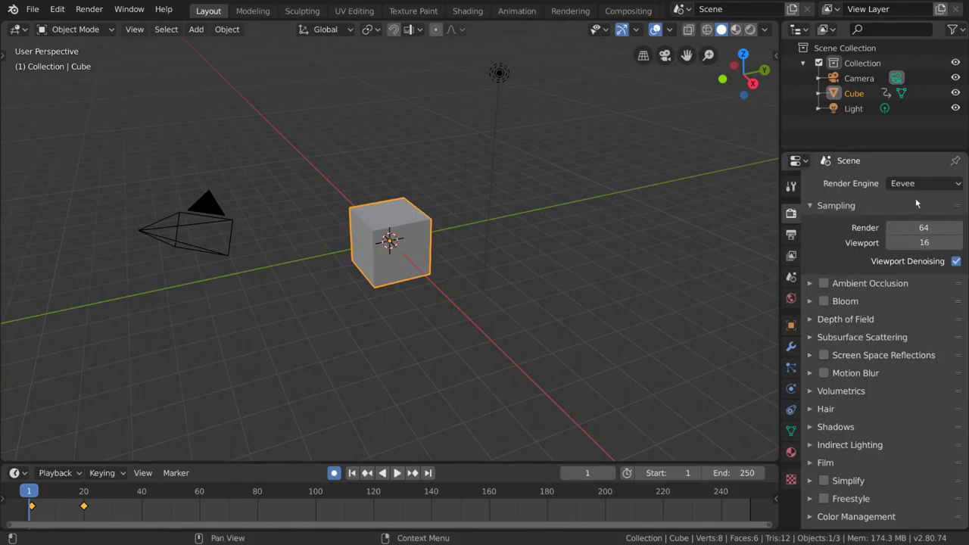
click(959, 186)
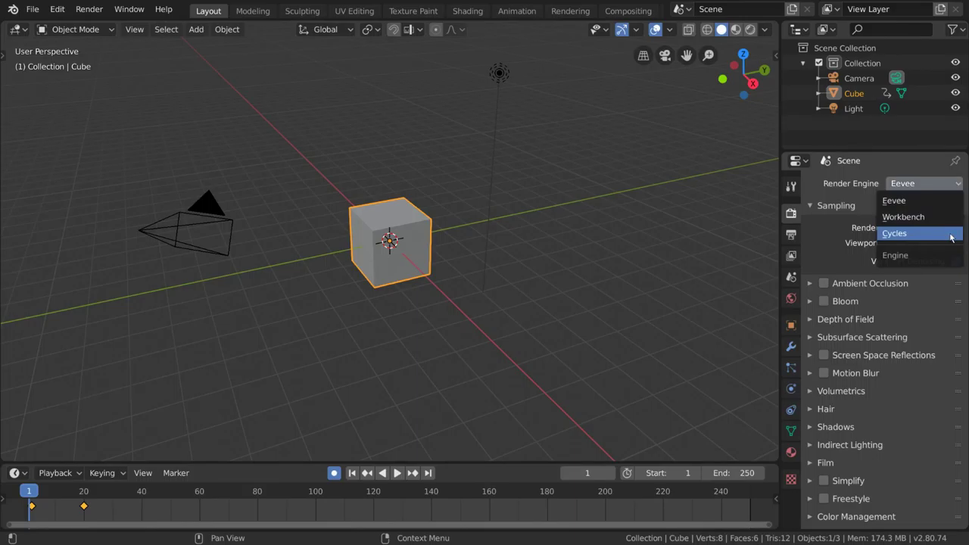
click(952, 221)
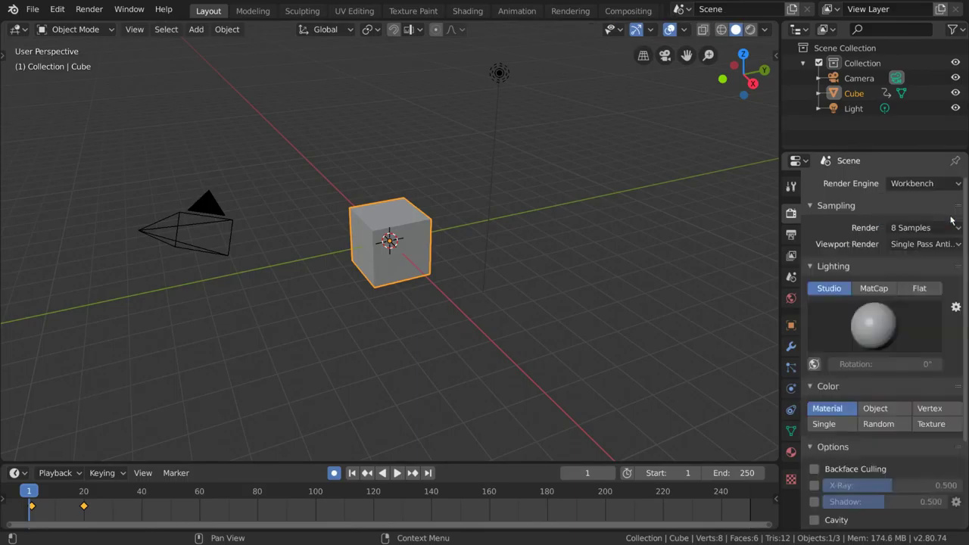
click(951, 193)
click(941, 233)
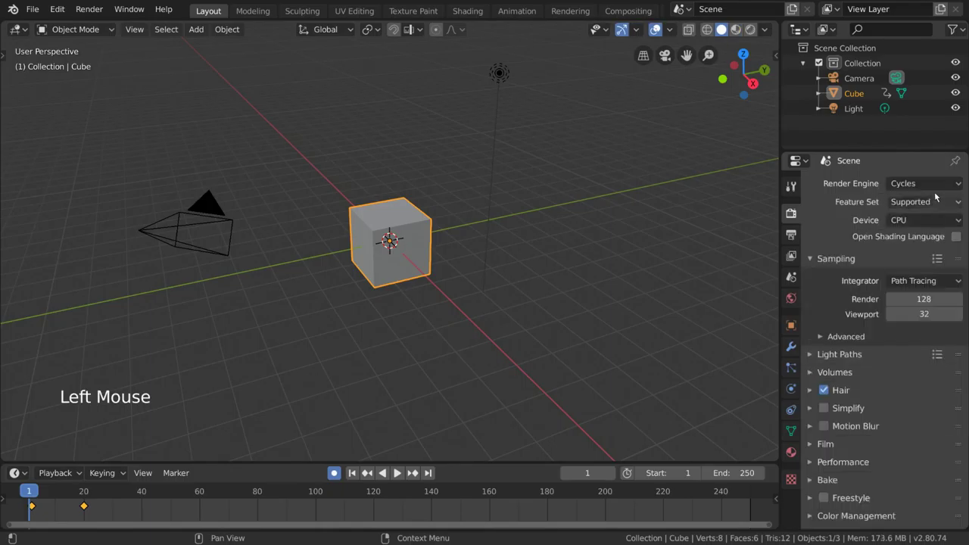
click(935, 184)
click(936, 201)
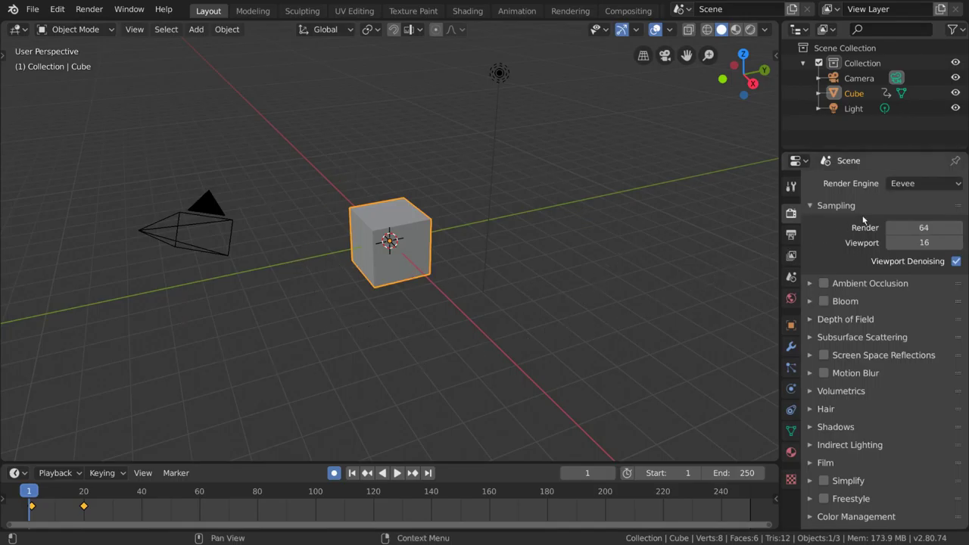
click(750, 29)
click(925, 180)
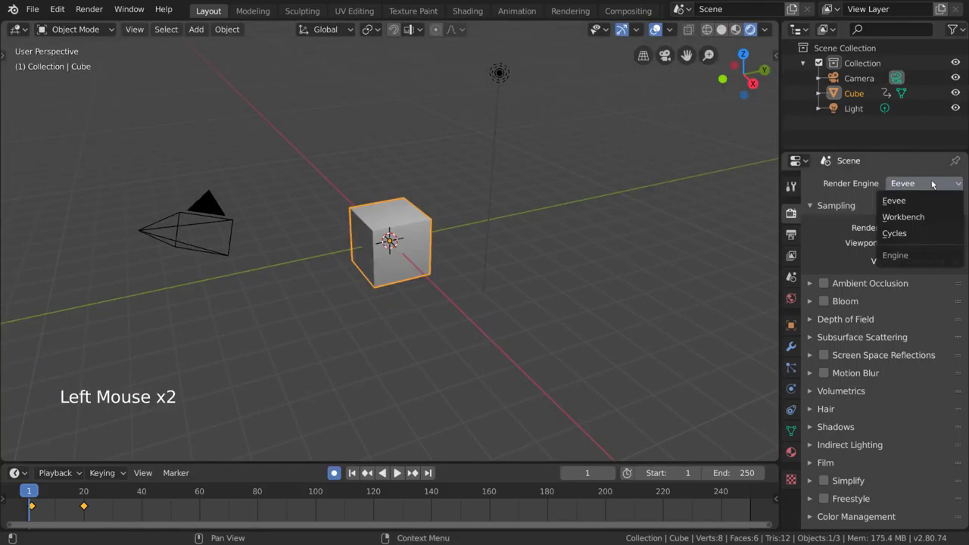
click(930, 234)
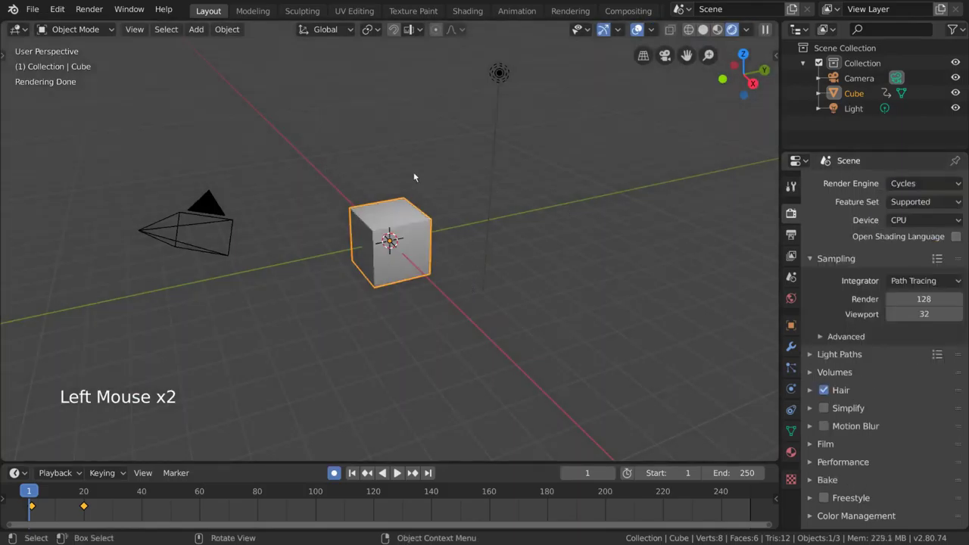
click(918, 183)
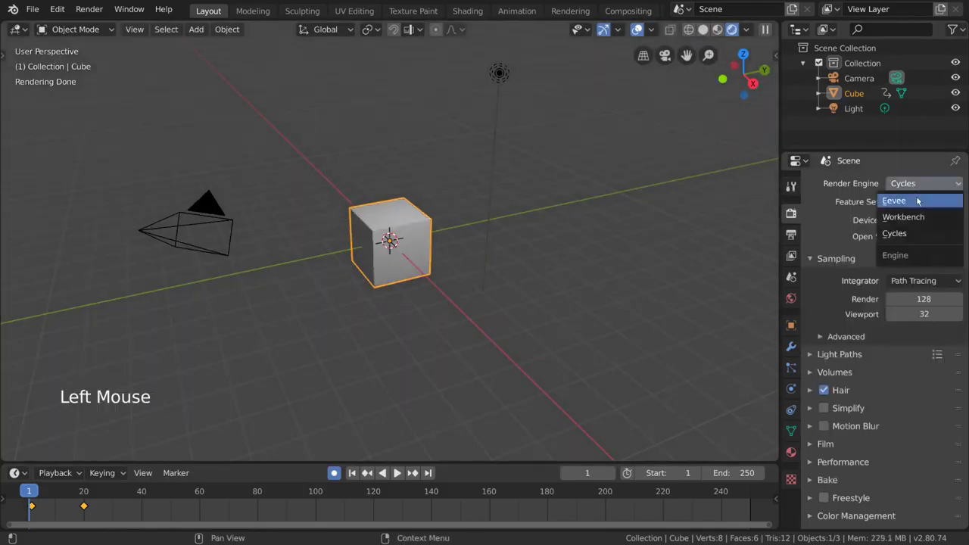
click(918, 201)
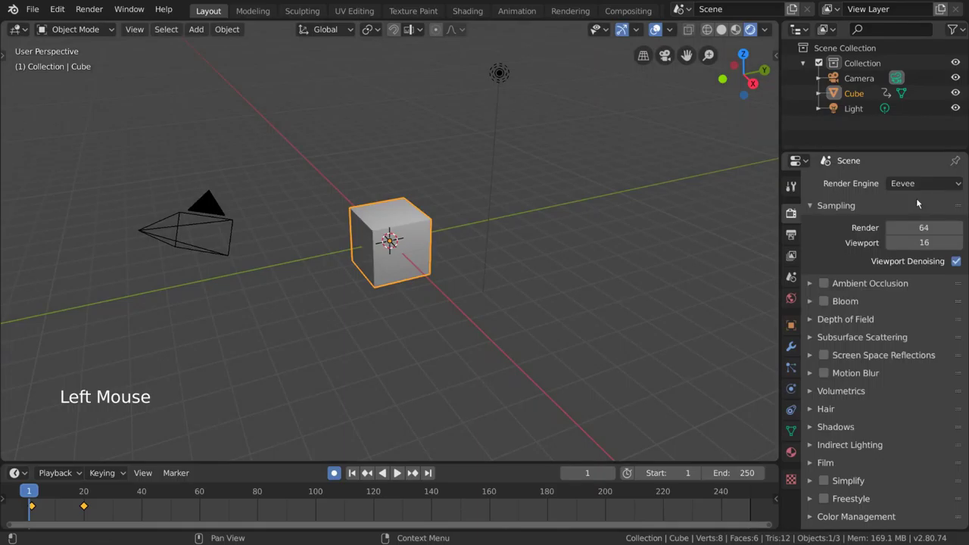
click(723, 31)
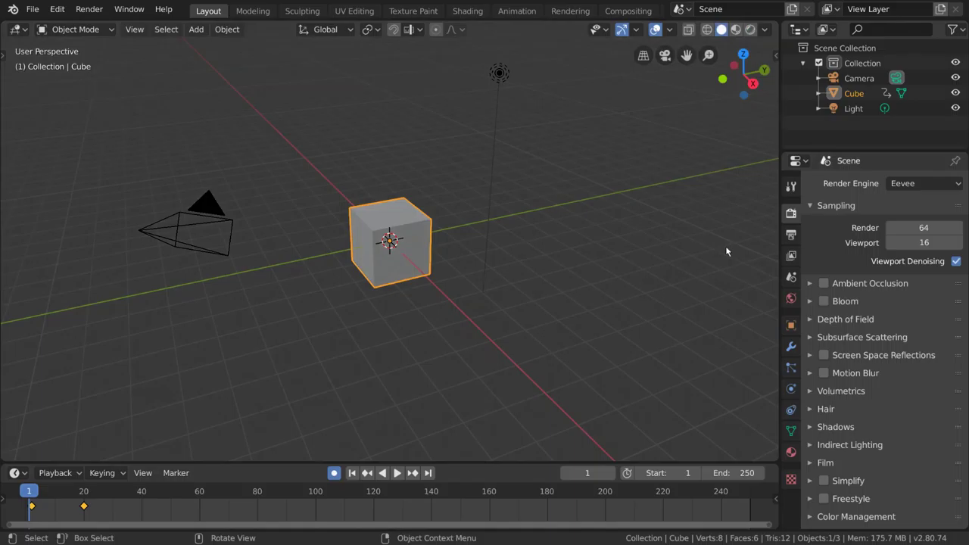
Switch the render engine to Workbench and scroll through its settings
click(920, 185)
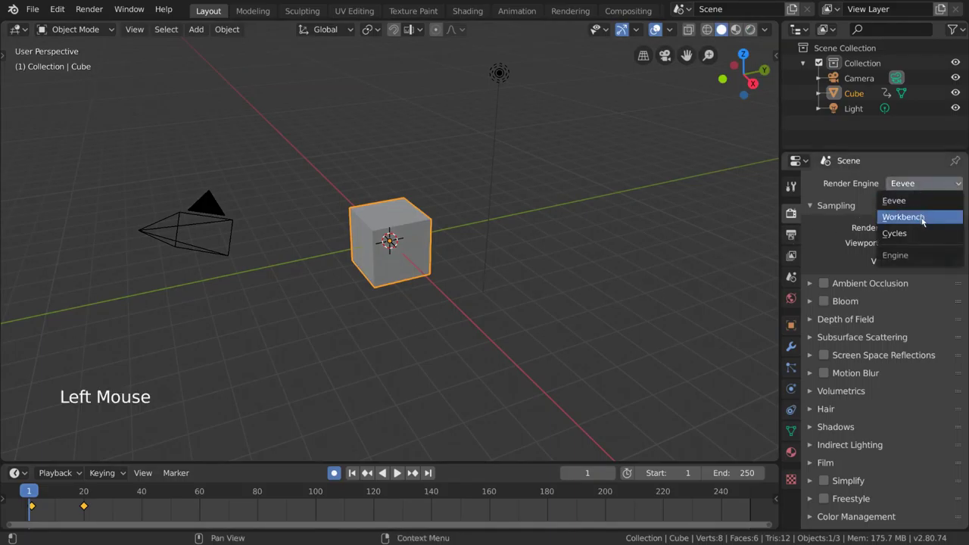
click(908, 217)
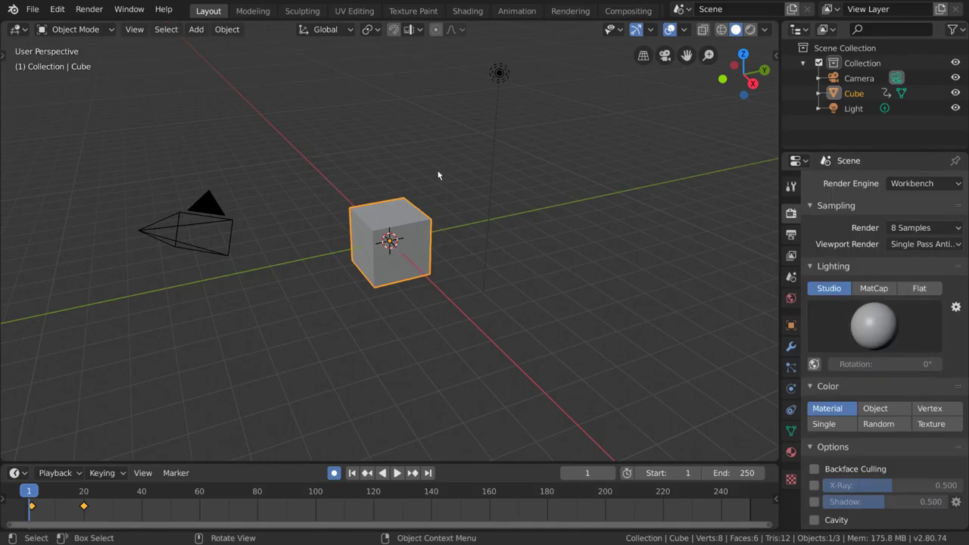
scroll(842, 354, down, 14)
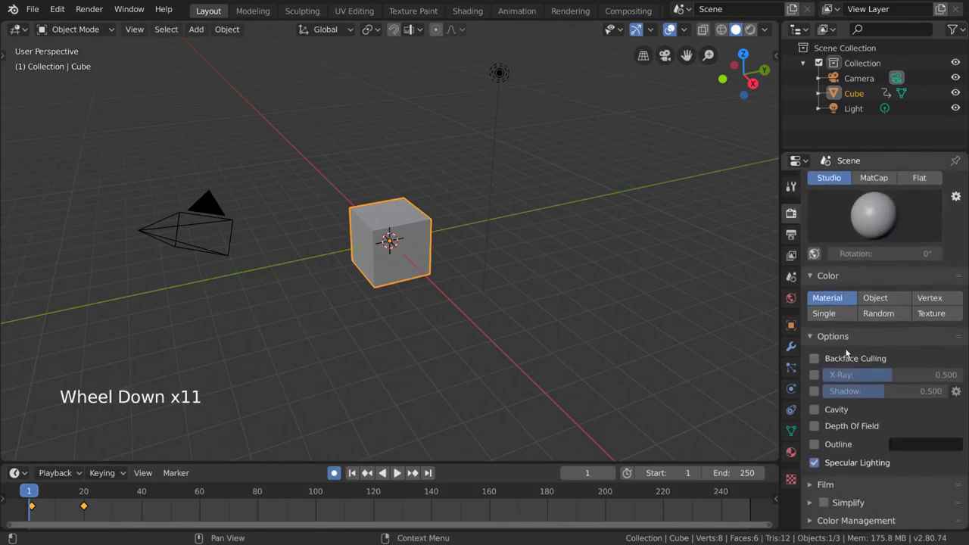
scroll(846, 350, up, 5)
scroll(845, 350, up, 5)
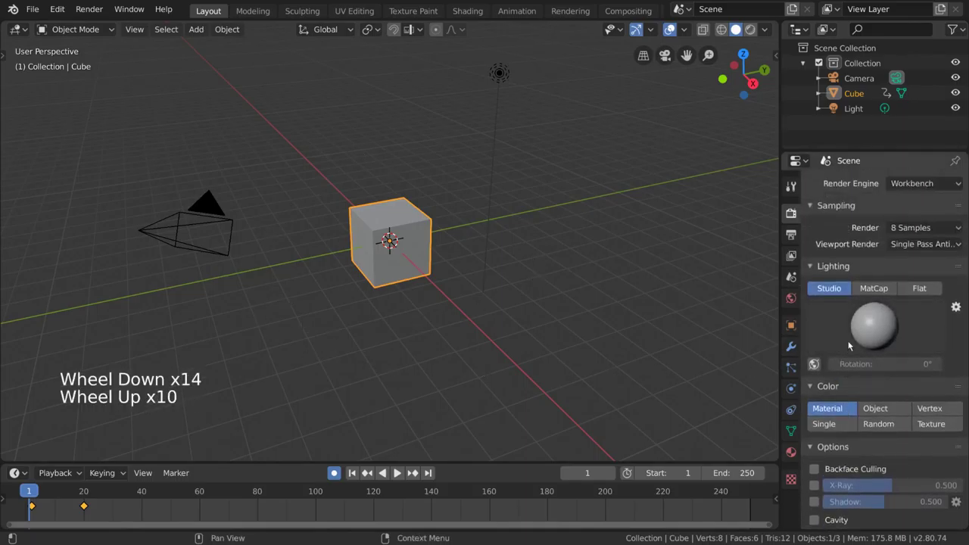
Turn on Workbench Shadow, X-Ray and viewport Backface Culling
click(766, 31)
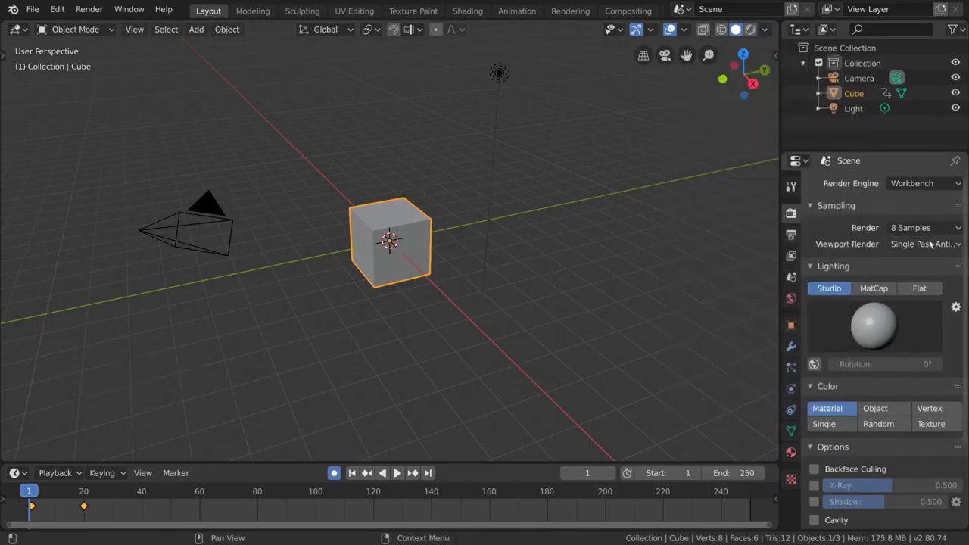
scroll(900, 440, down, 6)
scroll(899, 440, down, 1)
click(814, 391)
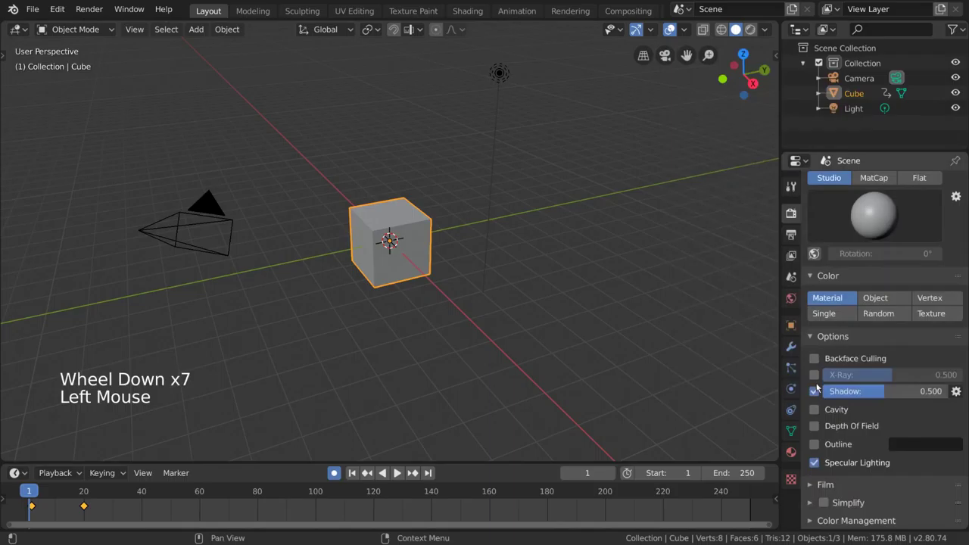
click(814, 375)
click(765, 29)
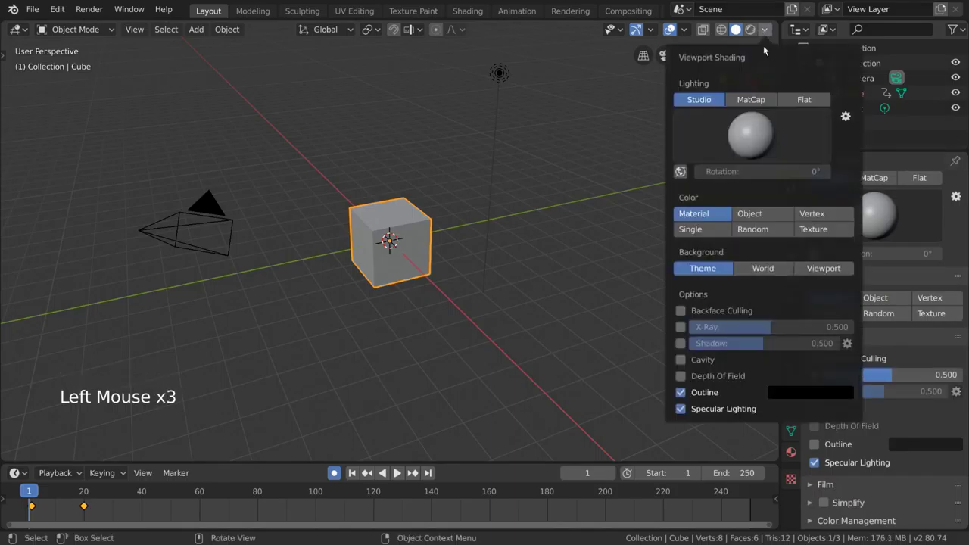
click(682, 313)
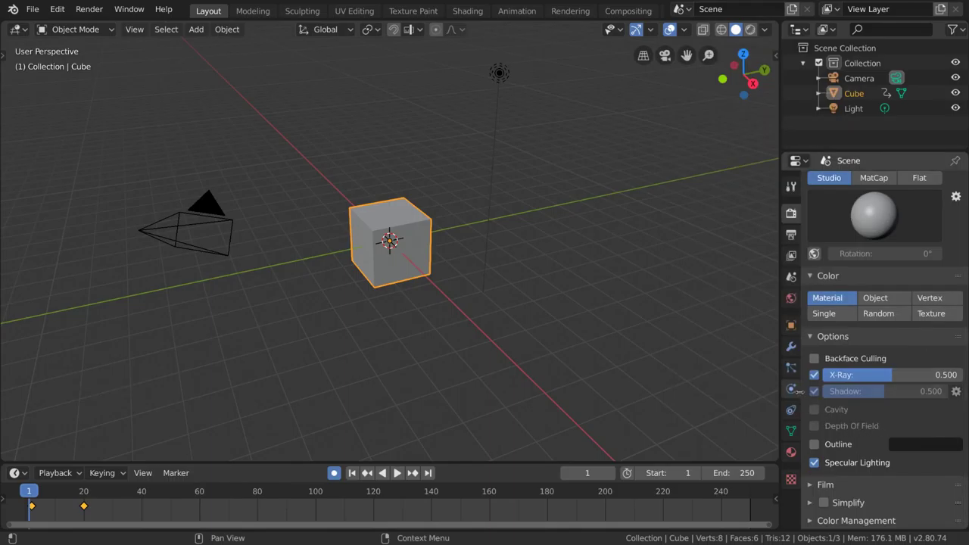
Turn X-Ray and Shadow back off and switch the render engine to Cycles
click(814, 375)
click(814, 391)
scroll(922, 189, up, 10)
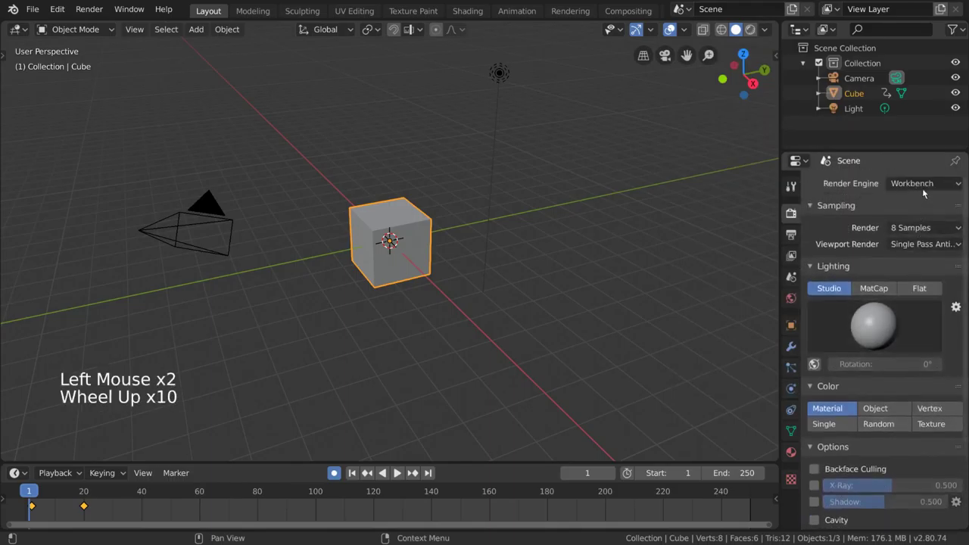
click(923, 186)
click(921, 233)
Switch back to Eevee and try 200 render and 100 viewport samples
click(928, 187)
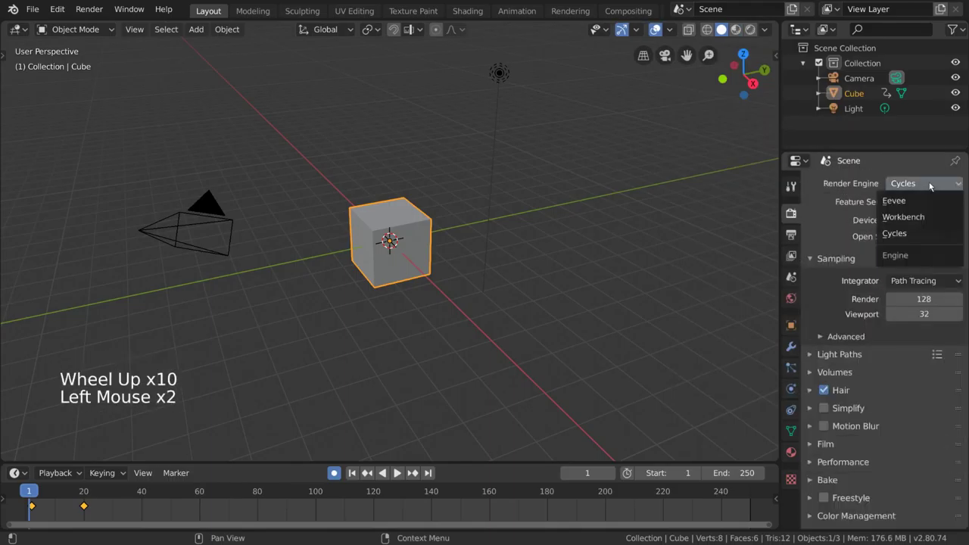
click(927, 200)
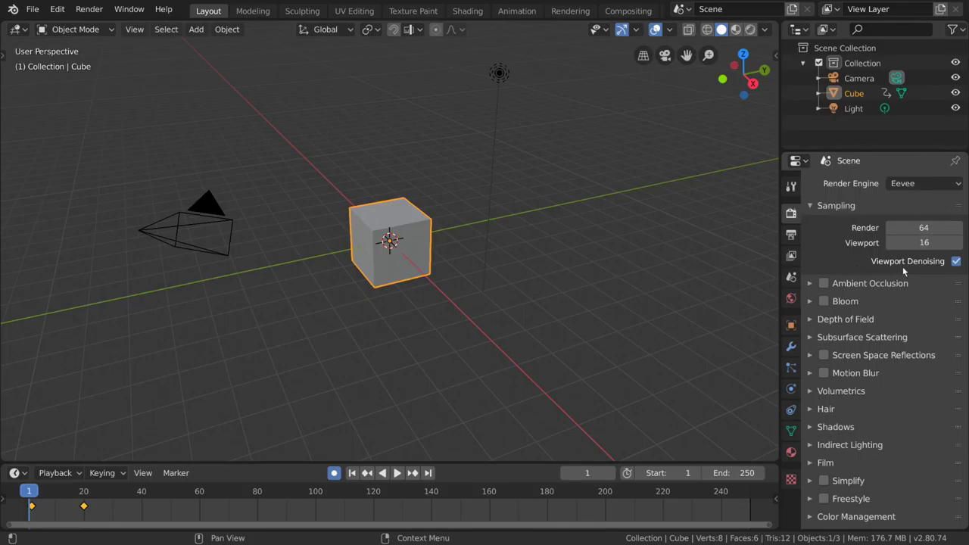
click(924, 227)
text(20)
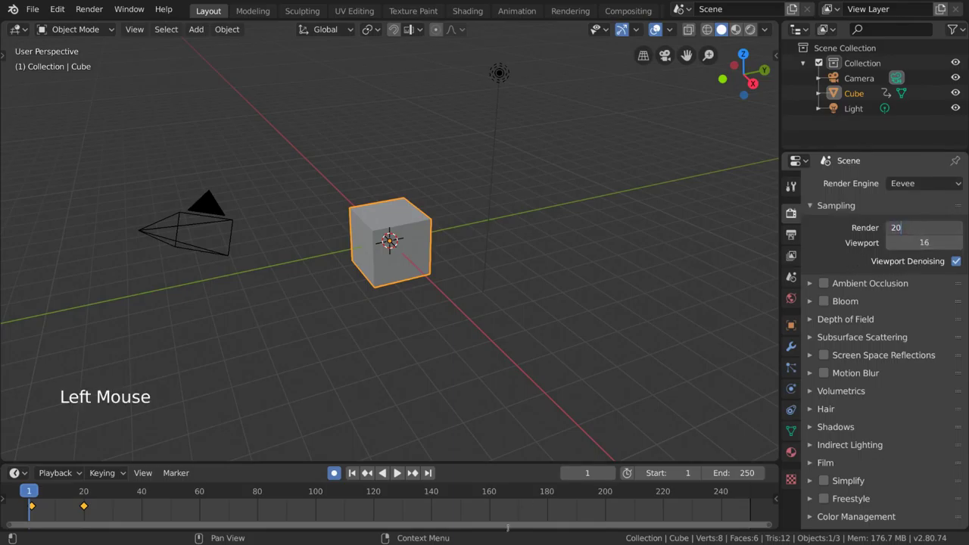
text(0)
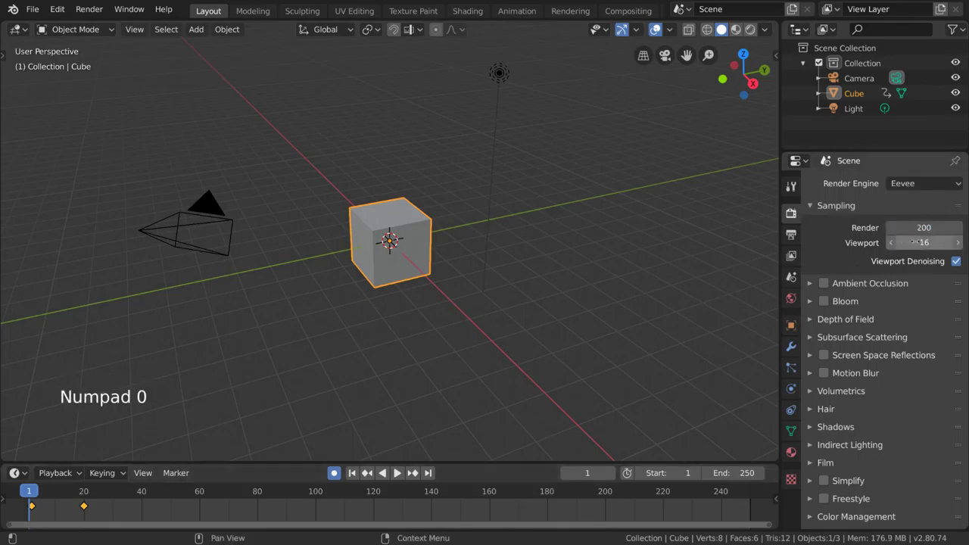
click(915, 241)
text(100)
key(Return)
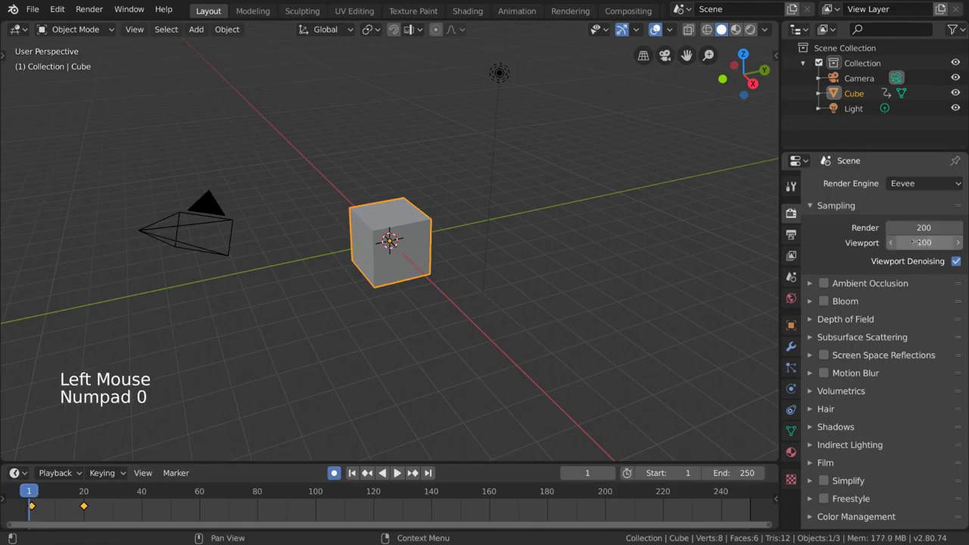
Set Eevee samples to 64 render and 16 viewport, then enable Ambient Occlusion
click(915, 228)
text(64)
click(917, 242)
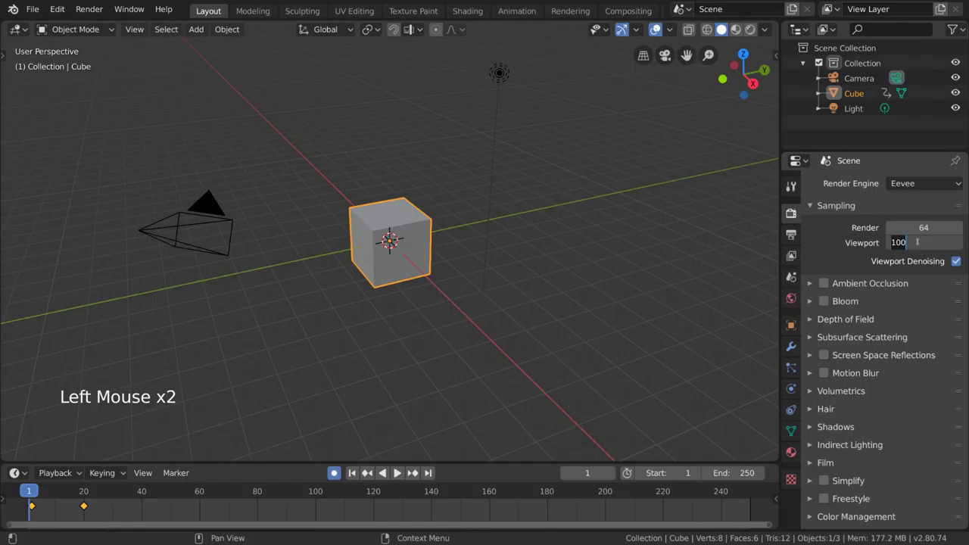
text(16)
key(Return)
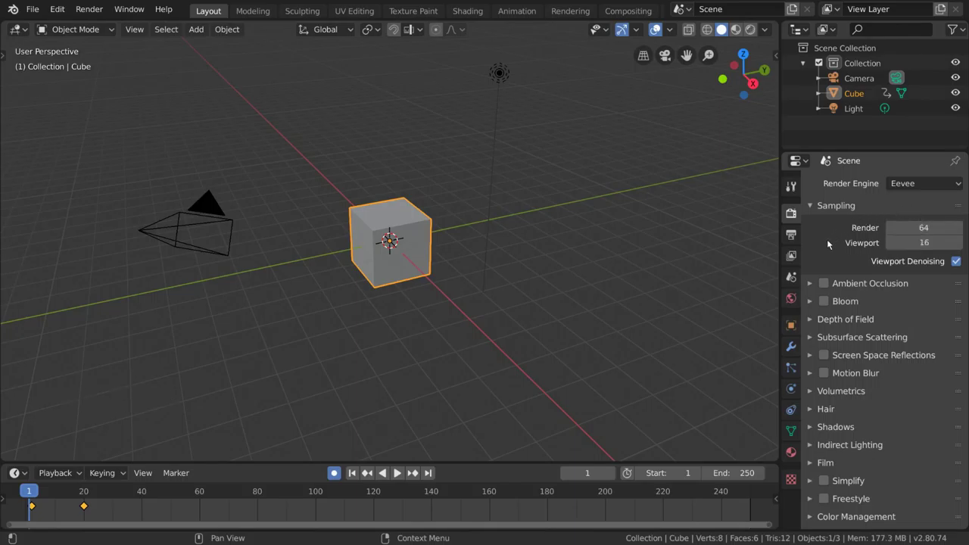
click(824, 284)
Turn Ambient Occlusion off and expand/collapse the AO, Bloom, Depth of Field, Subsurface and Reflections panels
click(824, 284)
click(825, 302)
double_click(825, 302)
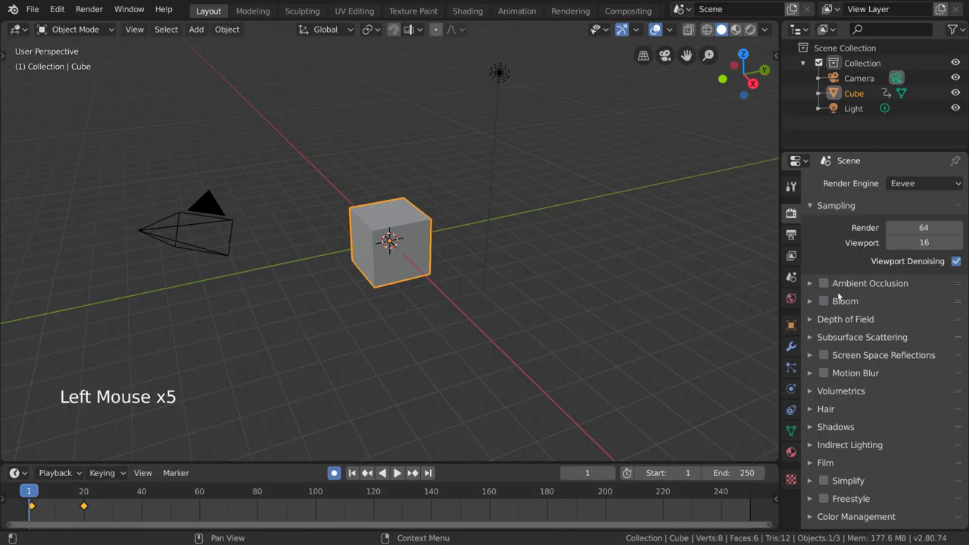
click(856, 285)
click(856, 284)
click(858, 302)
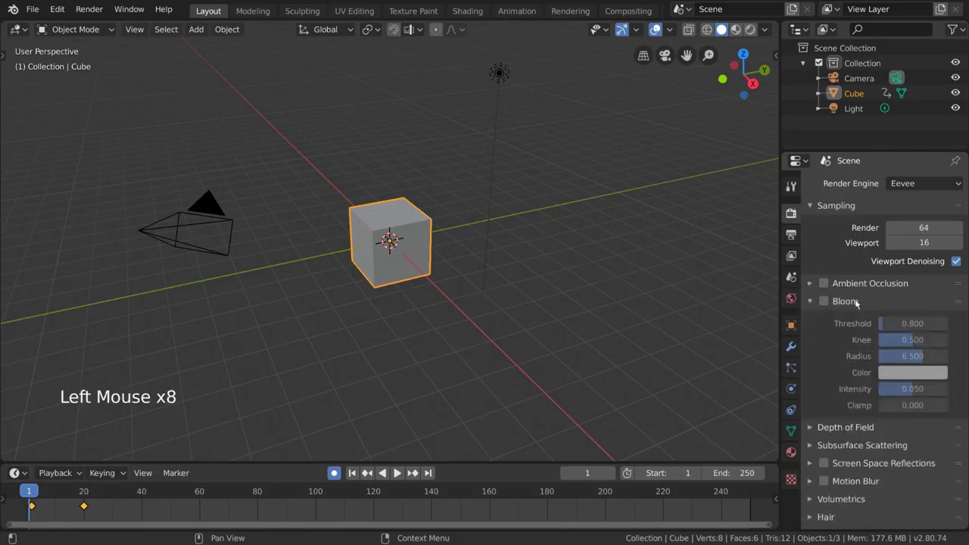
click(857, 301)
click(859, 320)
click(858, 318)
click(863, 338)
click(863, 339)
click(866, 355)
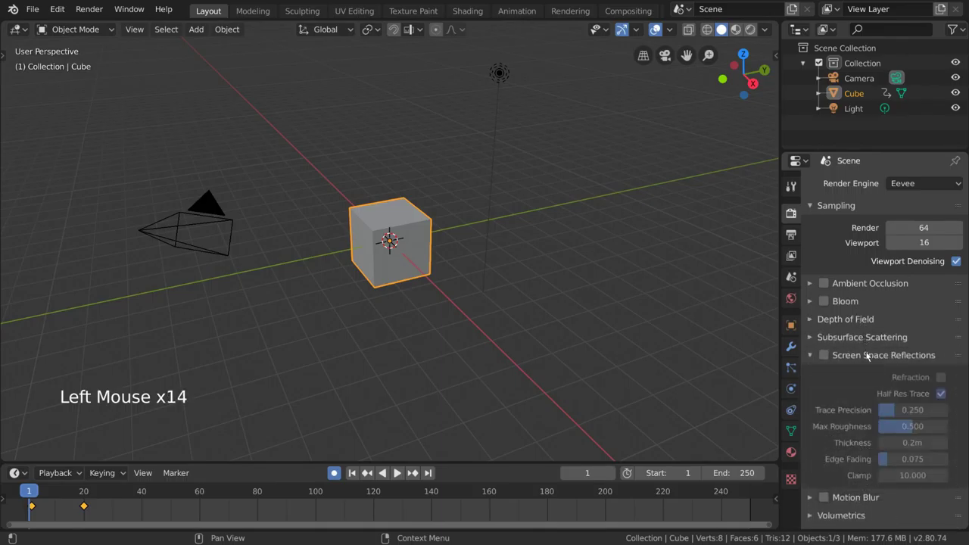
click(868, 355)
Expand and collapse the Motion Blur, Volumetrics, Hair, Shadows and Indirect Lighting panels
click(865, 372)
click(865, 372)
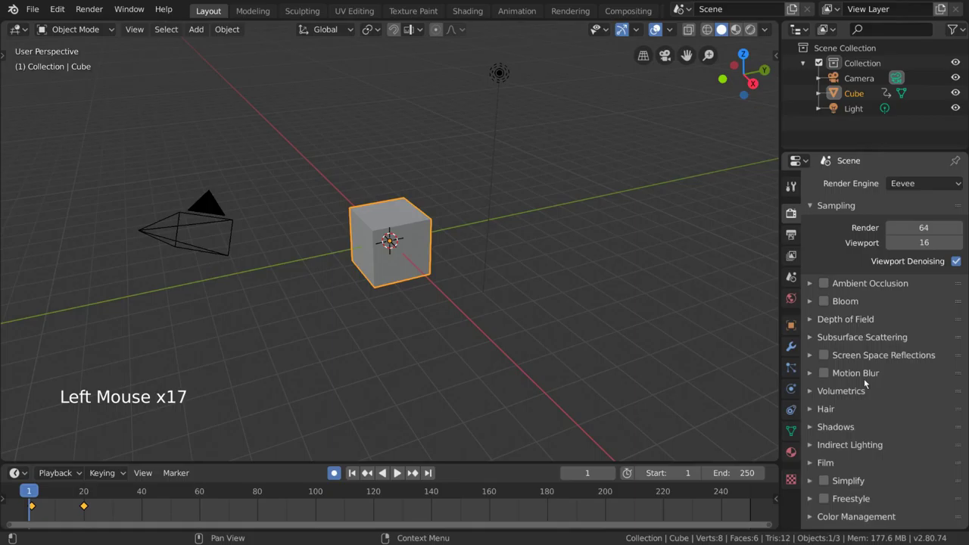
click(863, 391)
click(863, 390)
click(856, 408)
click(855, 410)
click(855, 426)
click(854, 428)
click(851, 445)
click(849, 445)
click(864, 427)
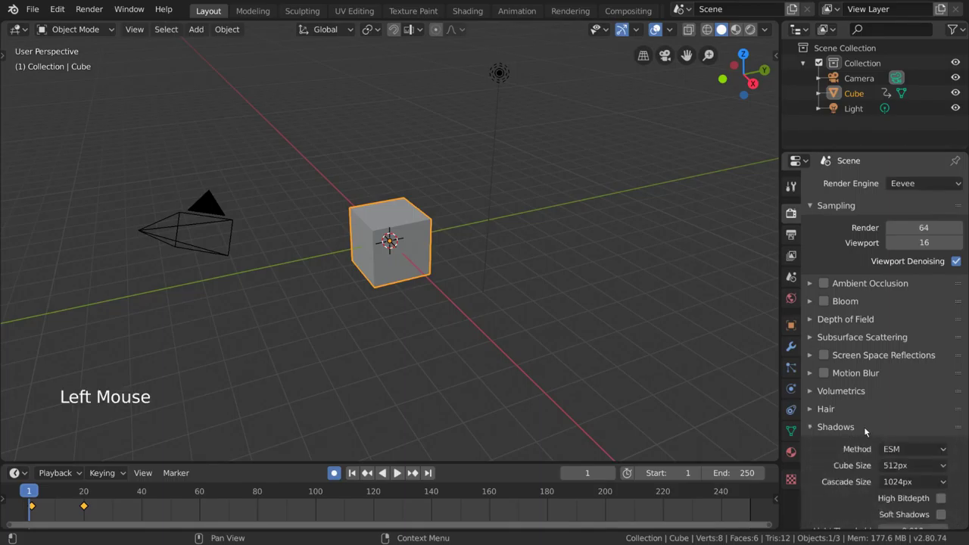
click(865, 427)
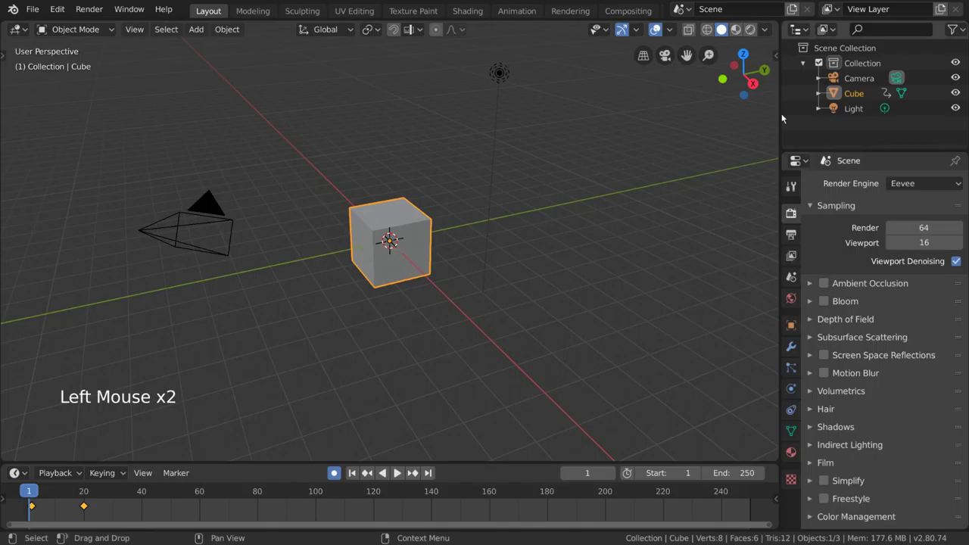
Switch to Rendered viewport shading, view through the camera, and expand Film
click(751, 31)
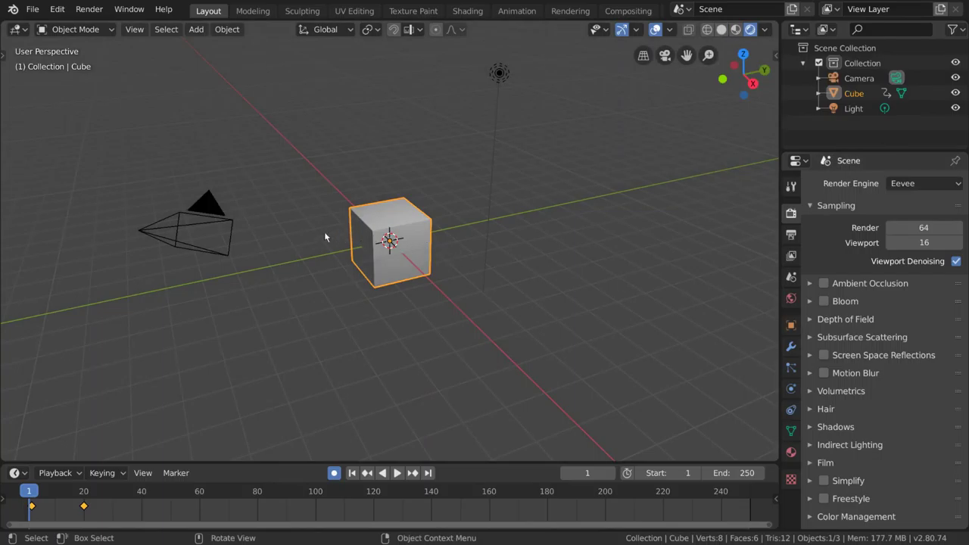
key(KP_0)
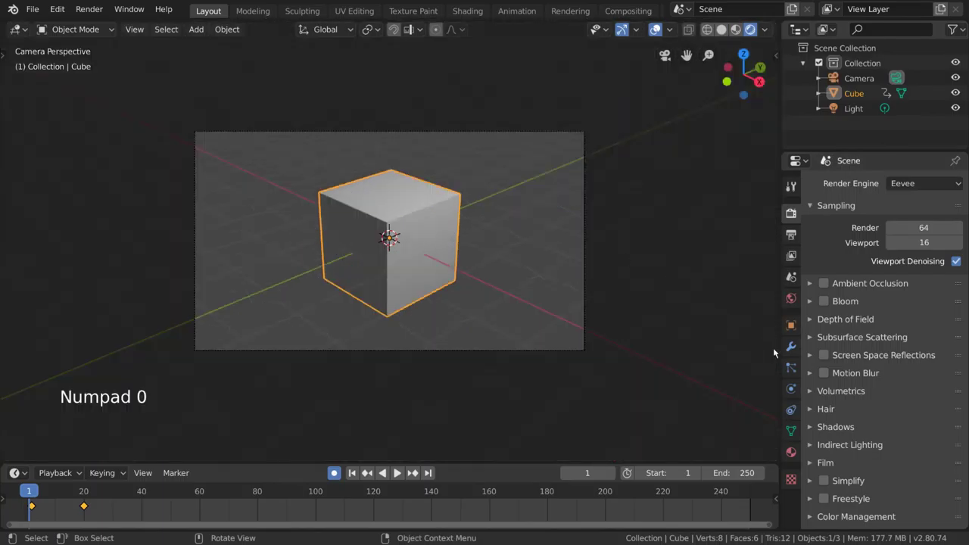
scroll(824, 424, down, 4)
click(825, 463)
Enable Film Transparent, comparing it on and off in rendered shading, then collapse Film
scroll(872, 363, down, 8)
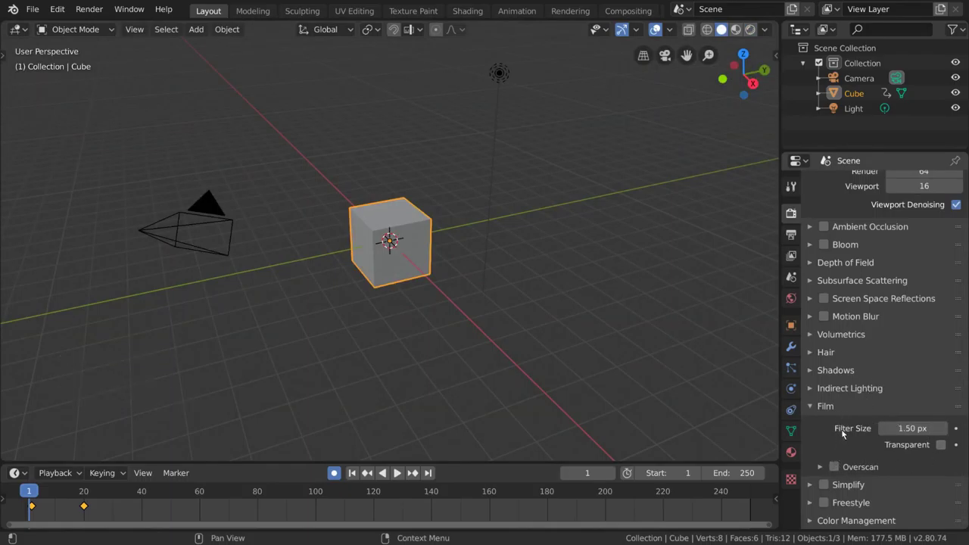
click(941, 446)
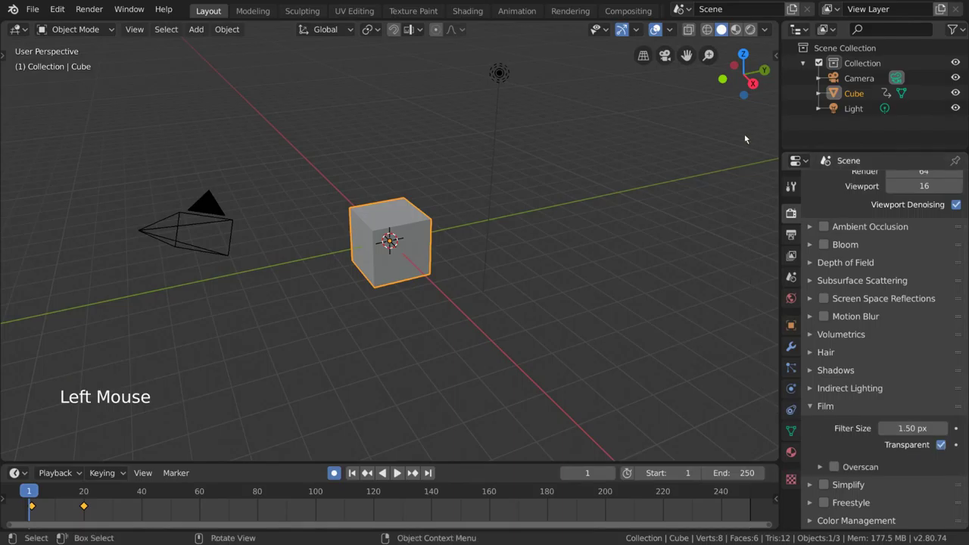
click(749, 29)
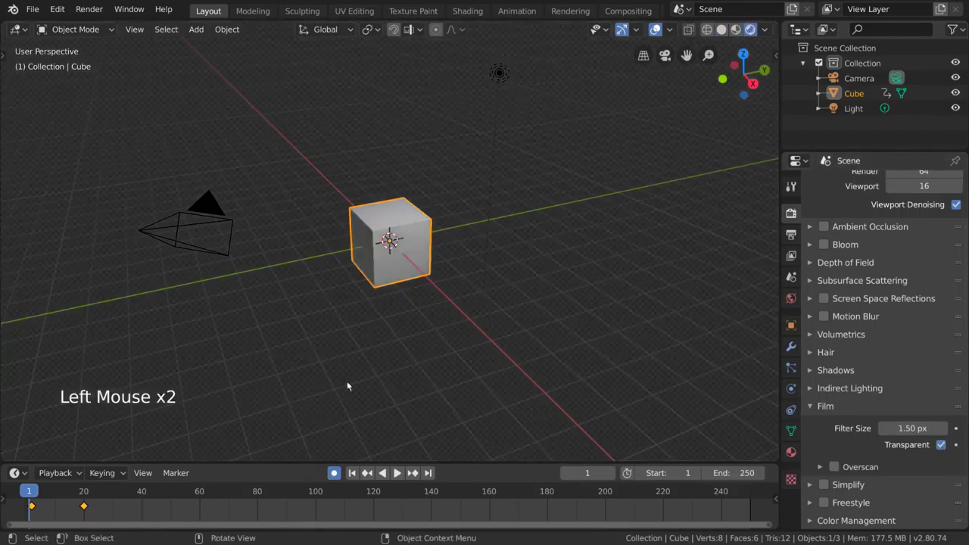
click(917, 448)
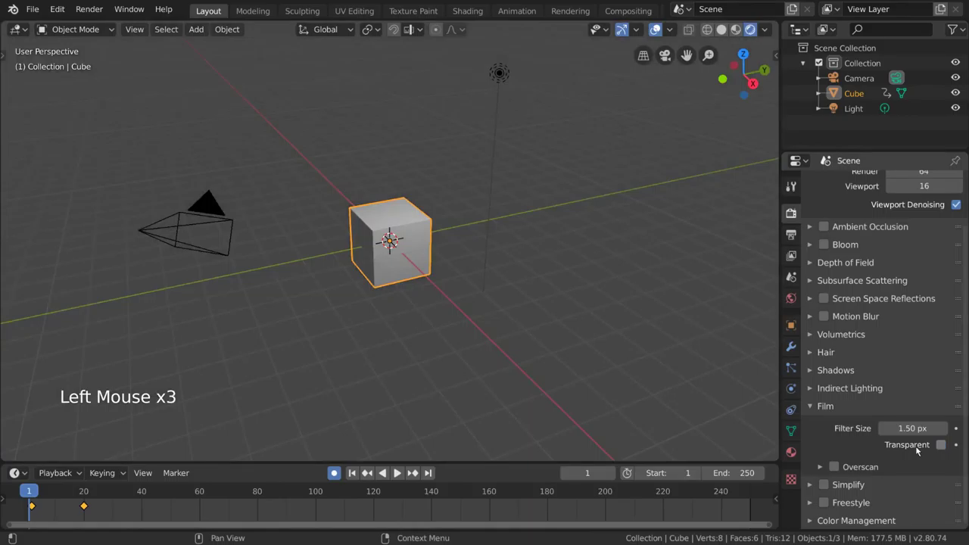
click(917, 449)
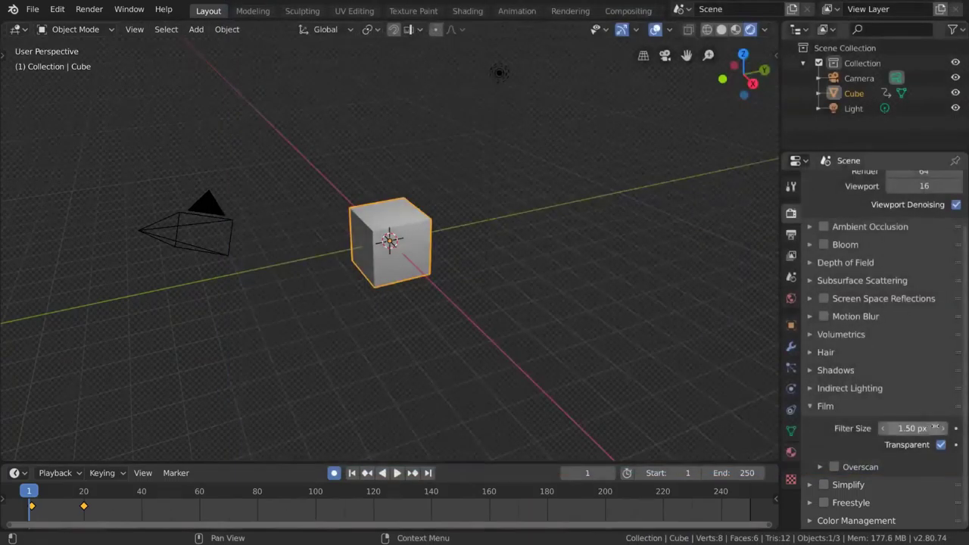
click(835, 427)
Expand Simplify and give the cube subdivision level 2 after trying level 4
click(818, 409)
click(813, 479)
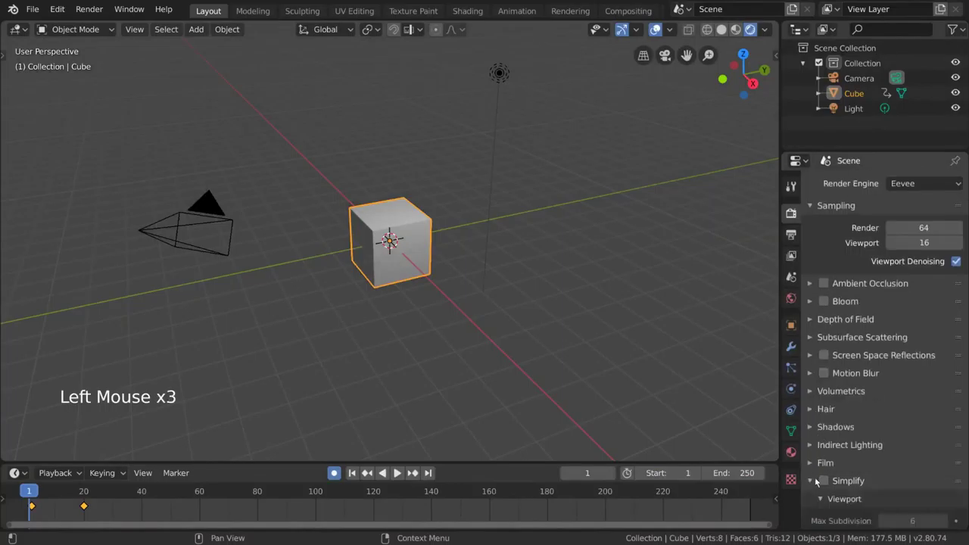
scroll(869, 438, down, 7)
scroll(825, 392, down, 5)
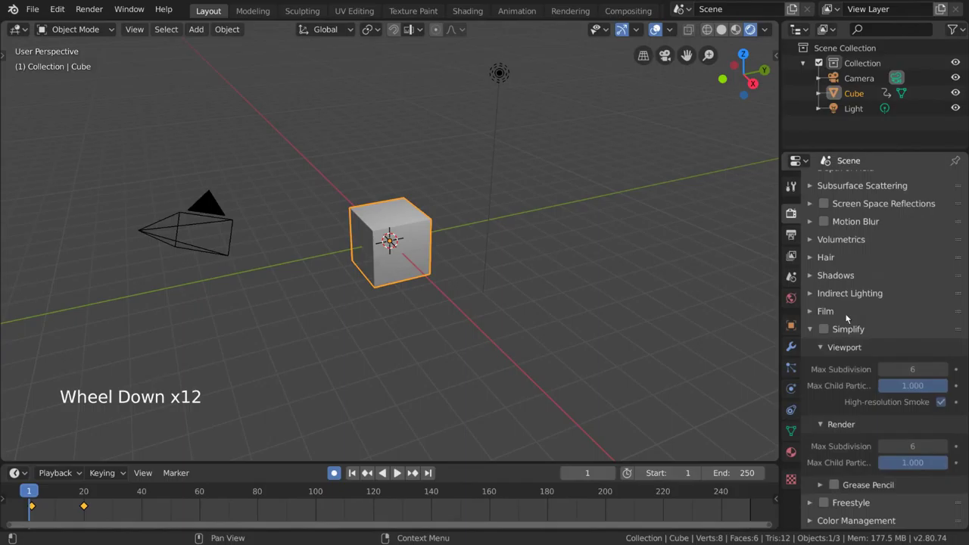
click(824, 330)
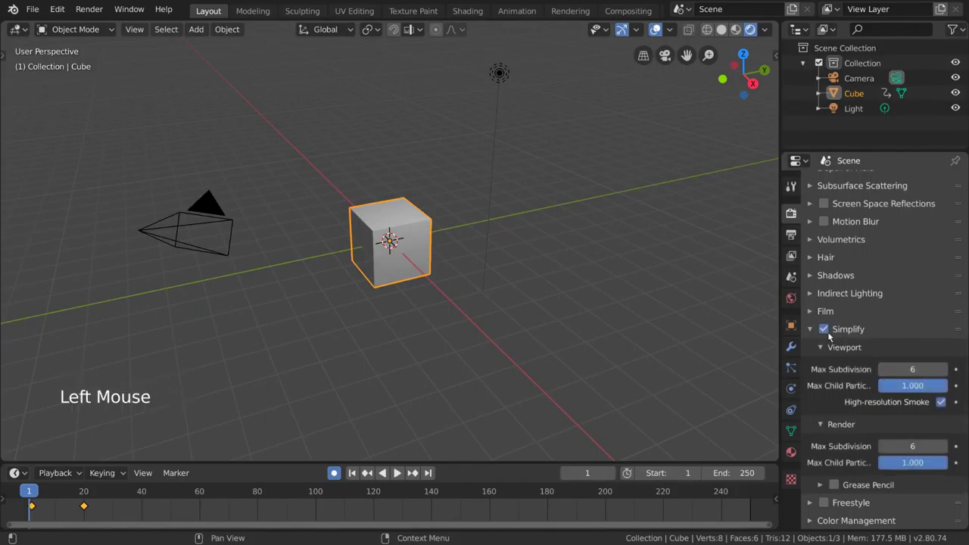
click(828, 333)
key(ctrl+4)
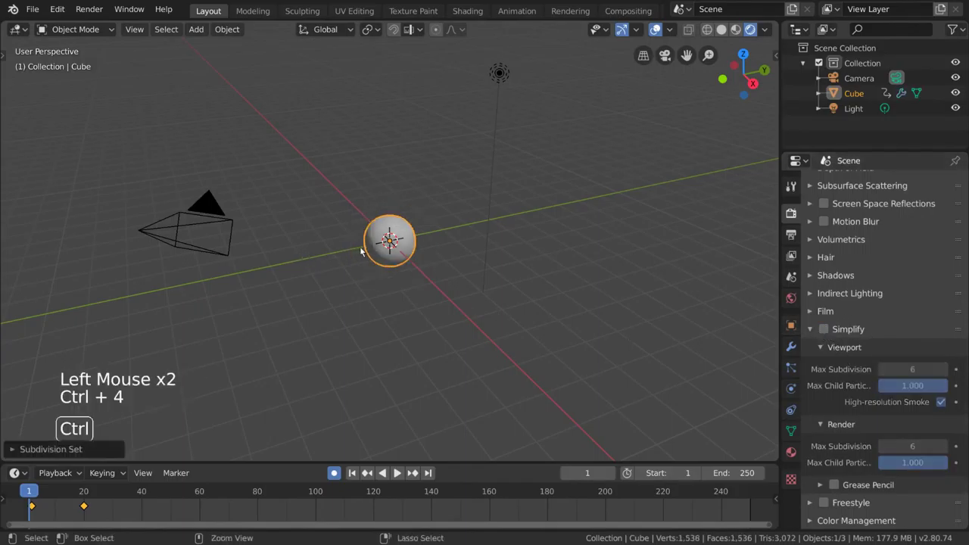
key(ctrl+2)
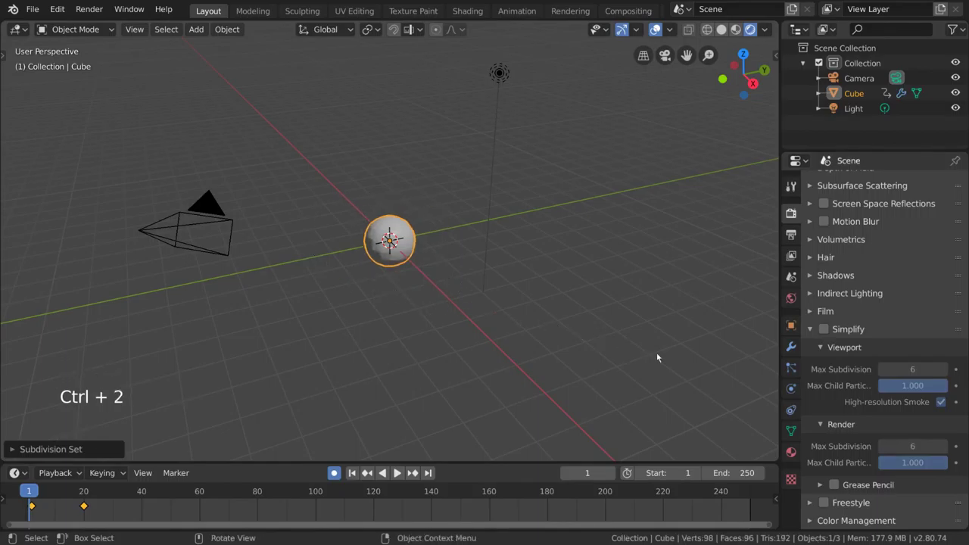
Turn Simplify on, lower viewport Max Subdivision to 0, and render a test frame with F12
click(825, 330)
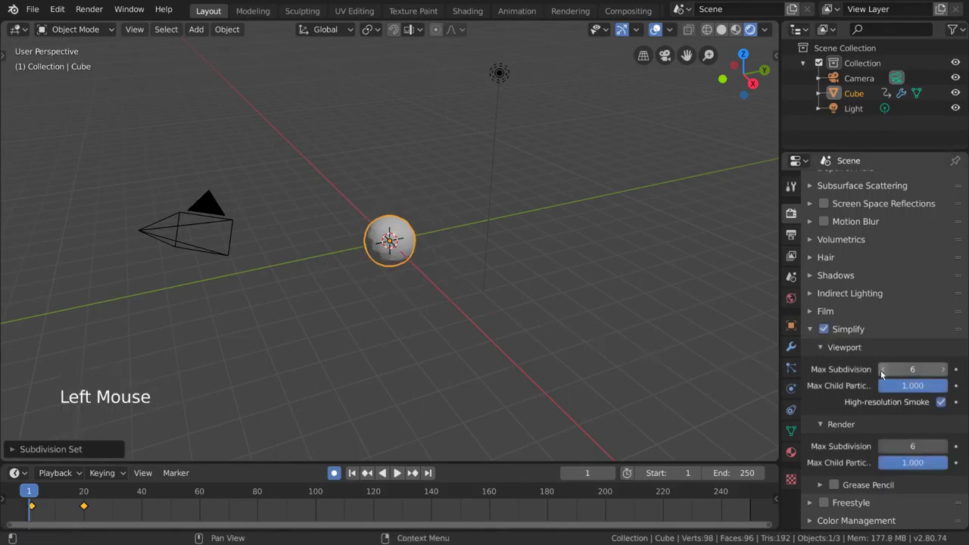
click(882, 370)
click(883, 370)
click(883, 370)
click(883, 370)
click(883, 369)
click(883, 370)
click(883, 369)
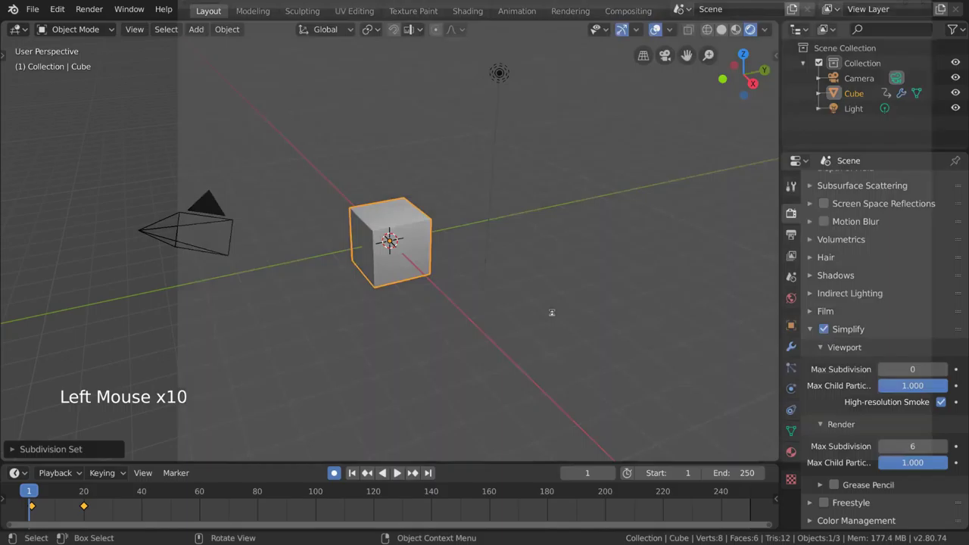
key(F12)
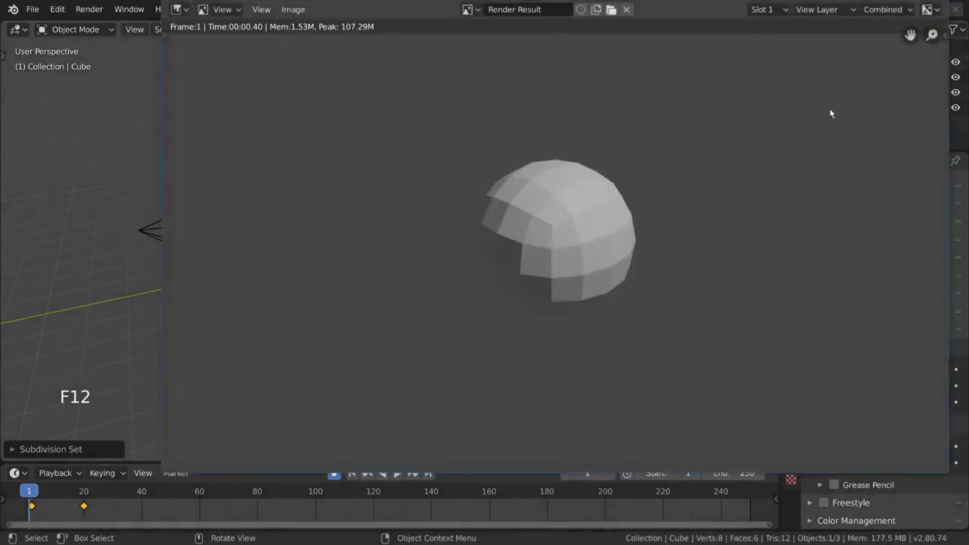
key(Escape)
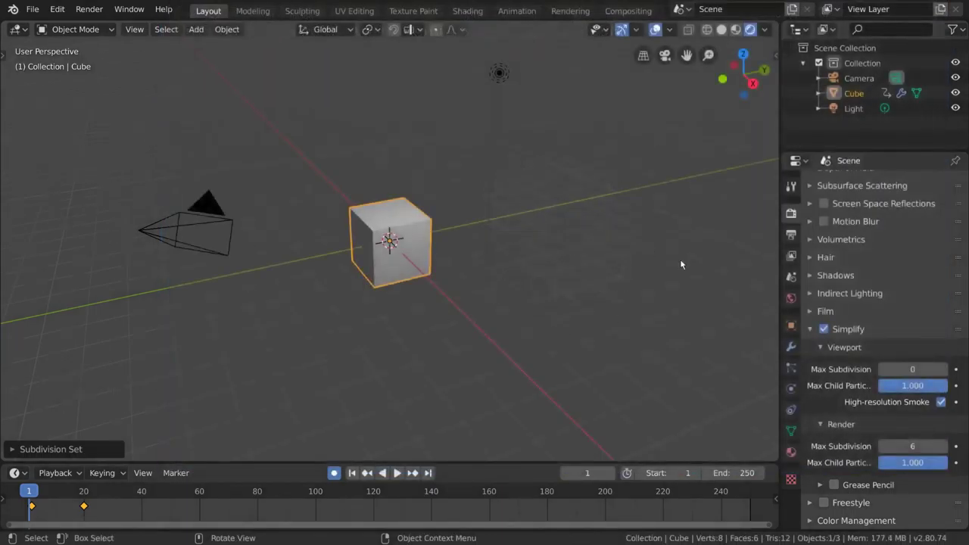
Collapse Simplify, expand Freestyle, and toggle Freestyle on and off several times
click(810, 329)
click(811, 498)
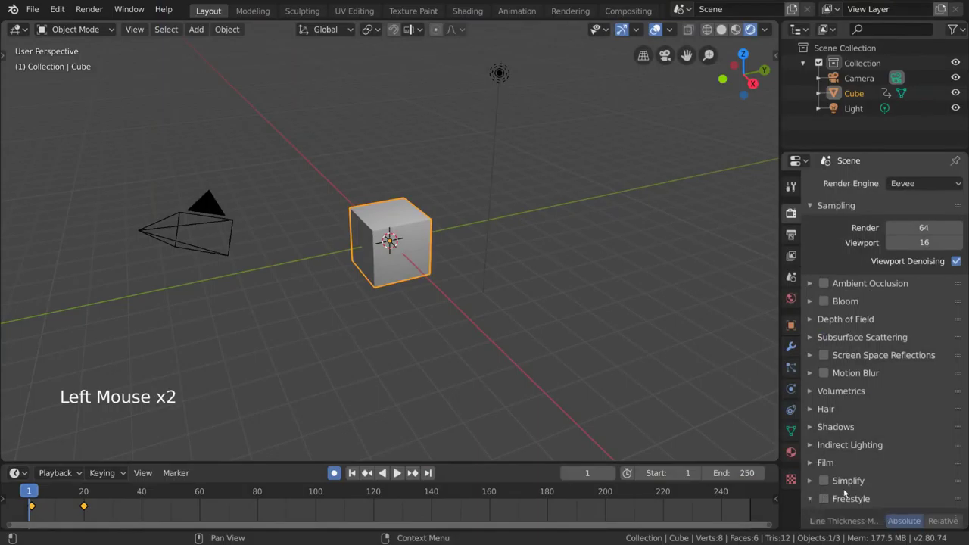
scroll(863, 473, down, 6)
click(825, 459)
click(825, 459)
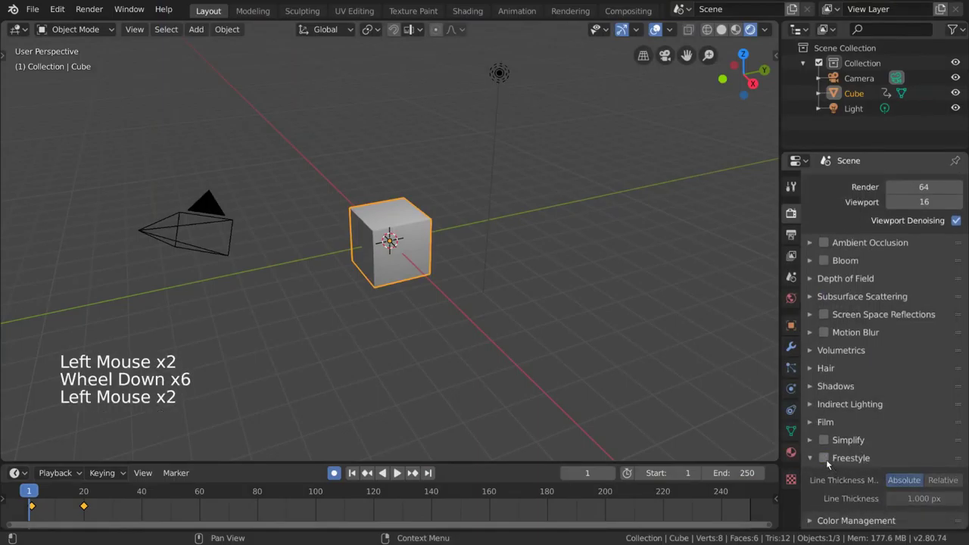
click(825, 458)
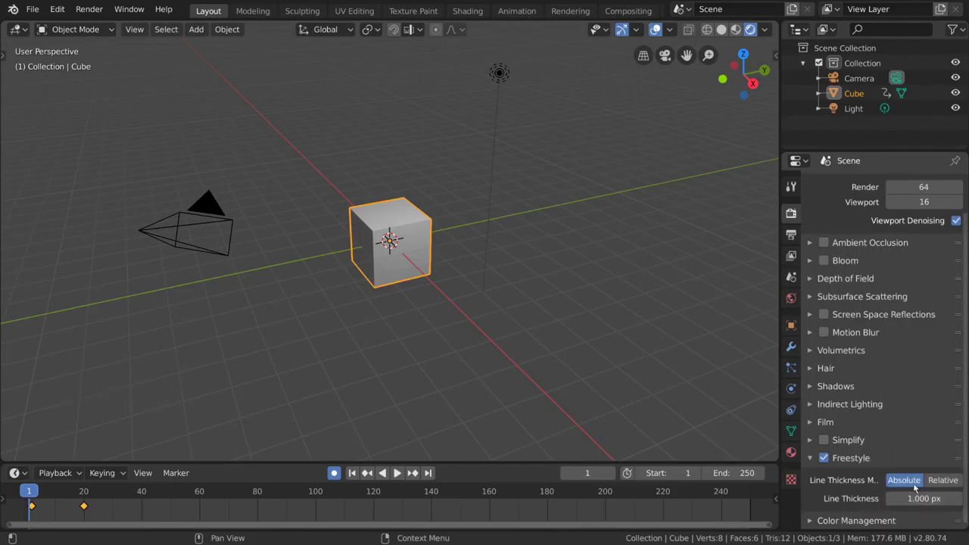
click(838, 464)
click(839, 464)
click(838, 464)
click(838, 464)
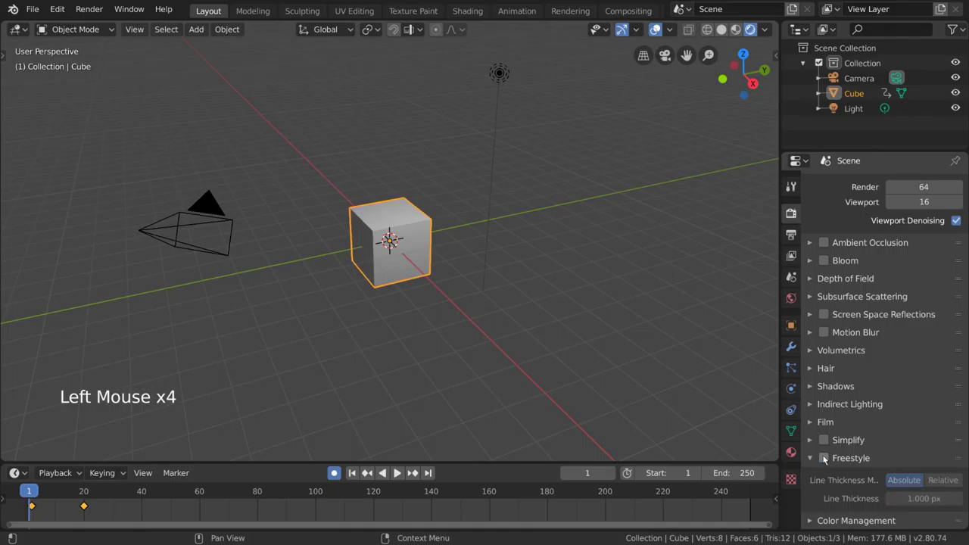
click(838, 464)
click(839, 464)
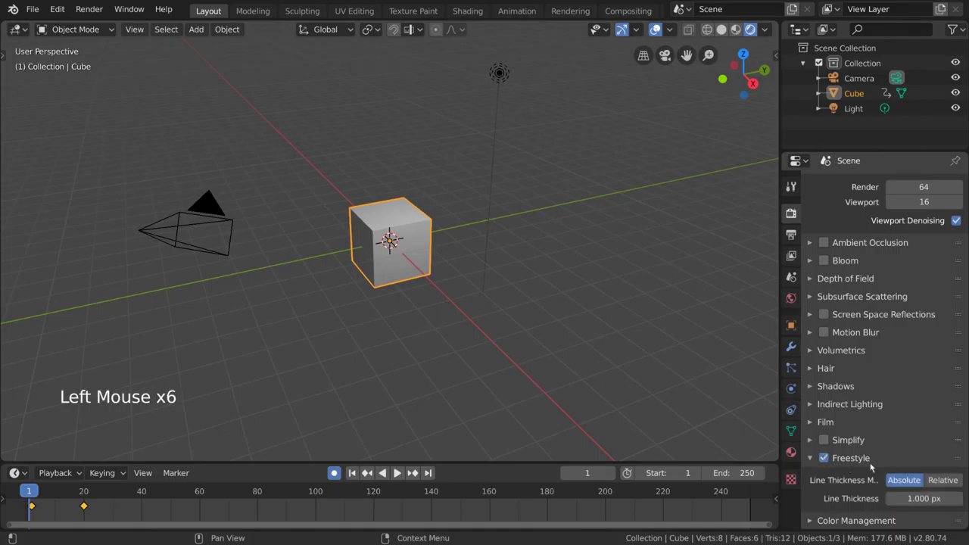
Review the View Layer's Freestyle line set, then turn Freestyle off in Render settings
click(791, 256)
scroll(818, 368, down, 13)
scroll(875, 380, down, 12)
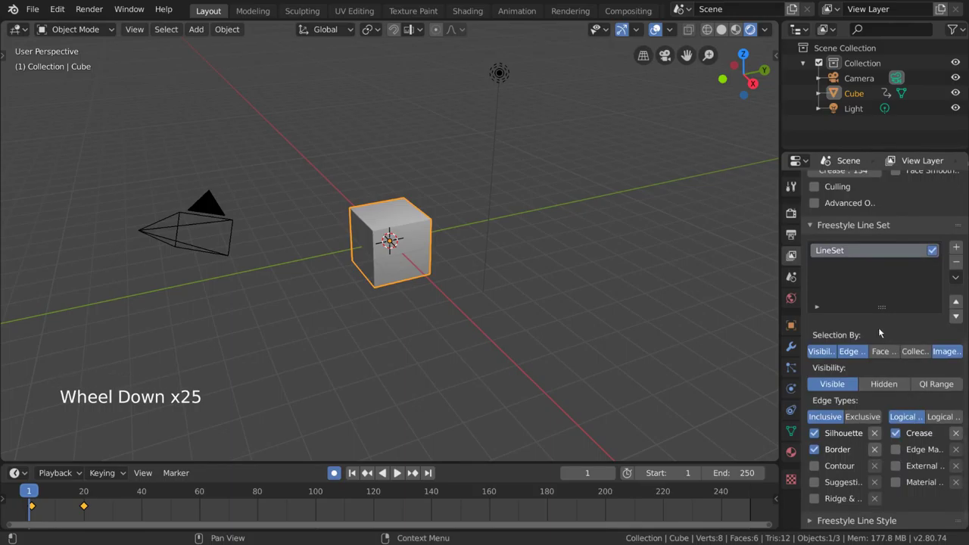
click(791, 213)
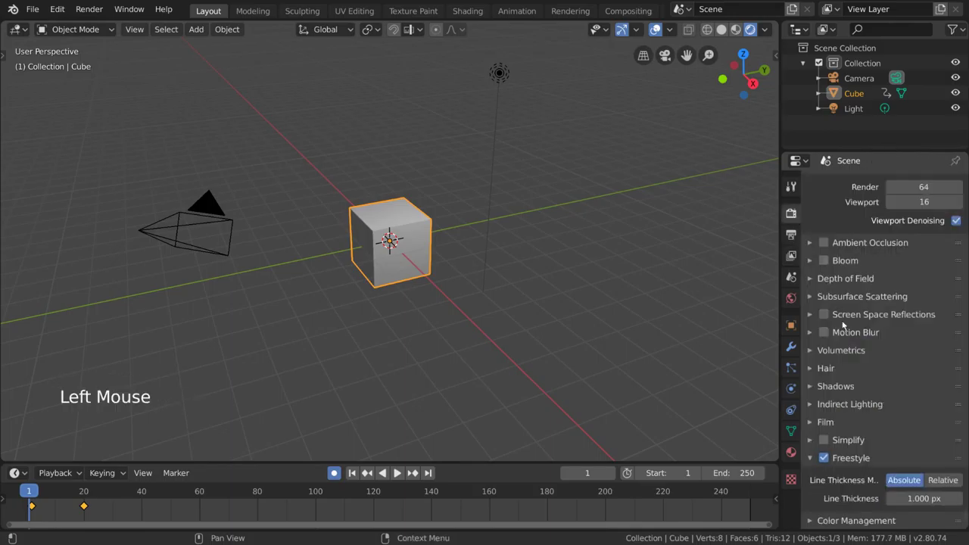
click(830, 457)
click(812, 458)
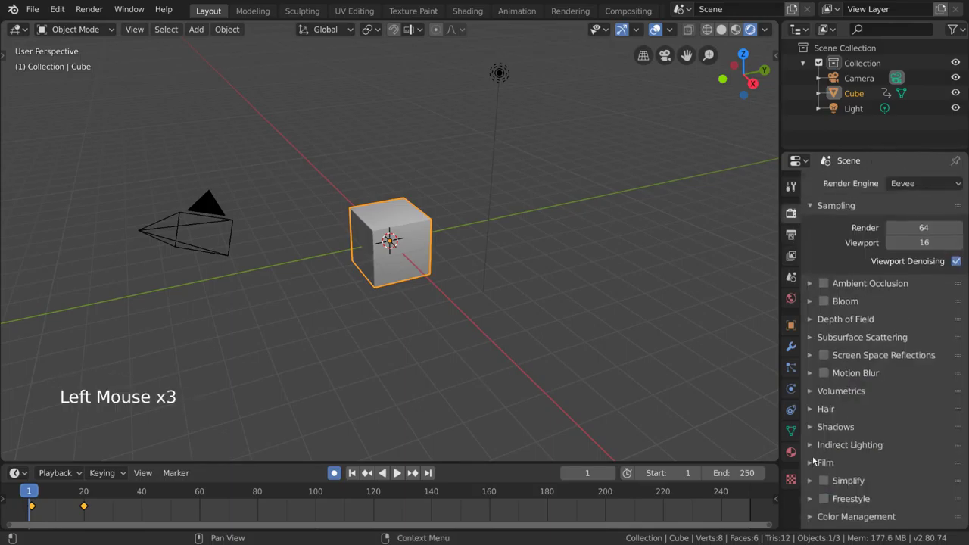
click(833, 517)
scroll(839, 447, down, 14)
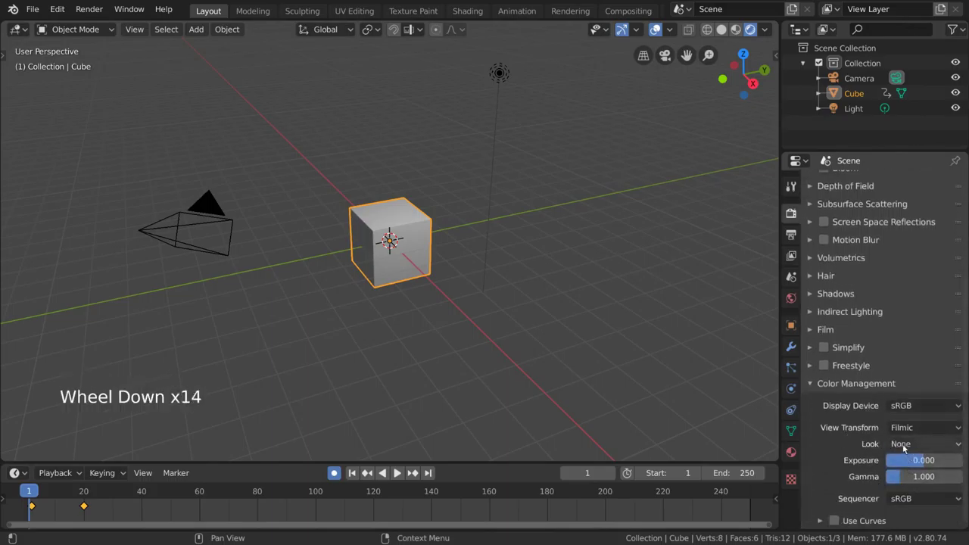
click(920, 427)
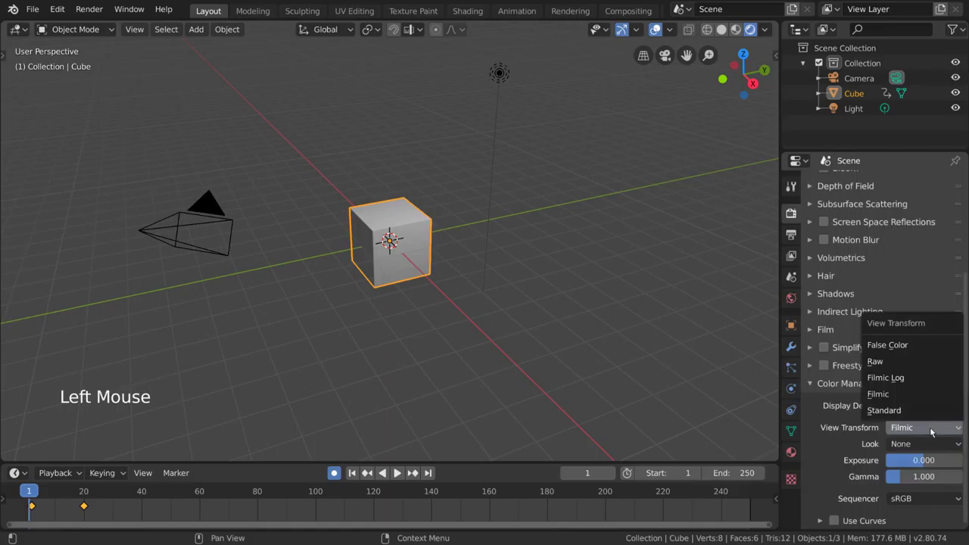
click(917, 409)
click(918, 428)
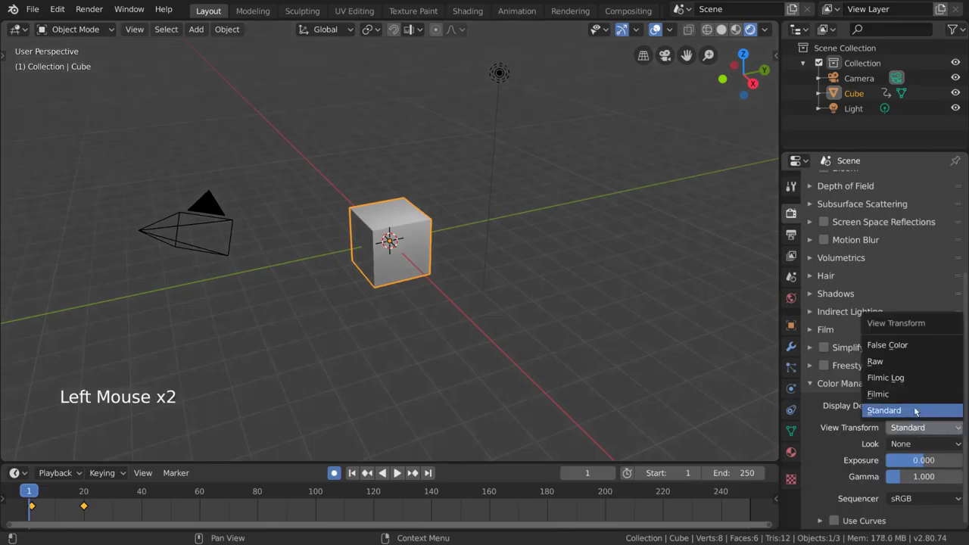
click(914, 392)
click(914, 445)
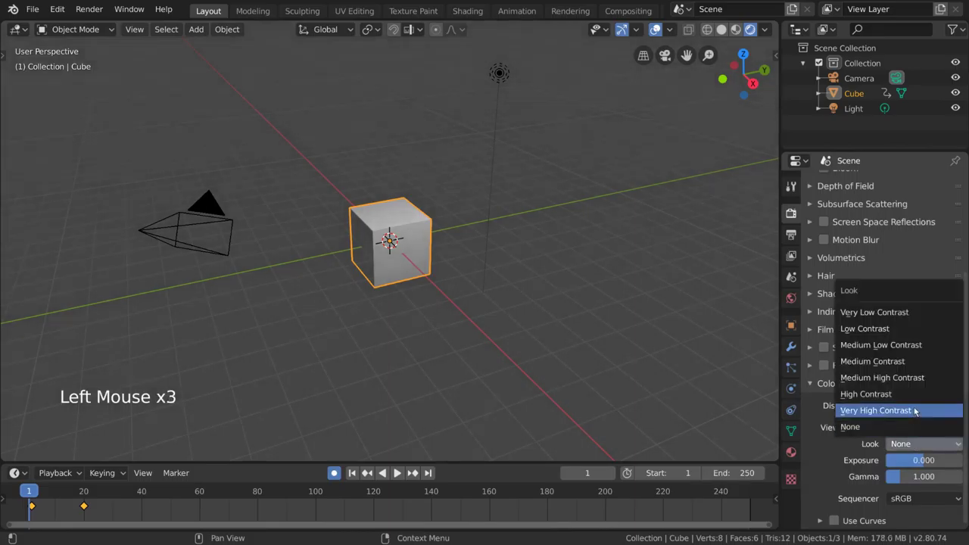
click(917, 409)
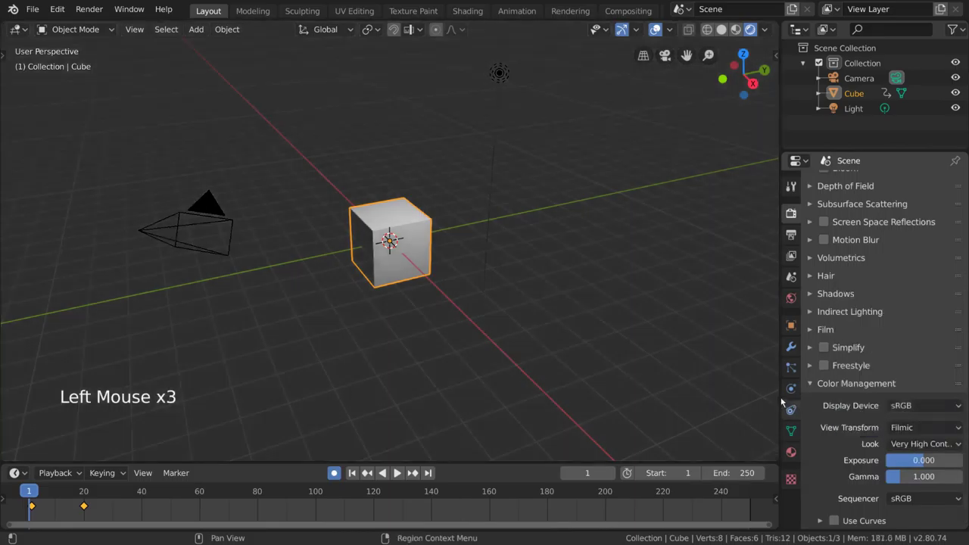
click(910, 444)
click(913, 424)
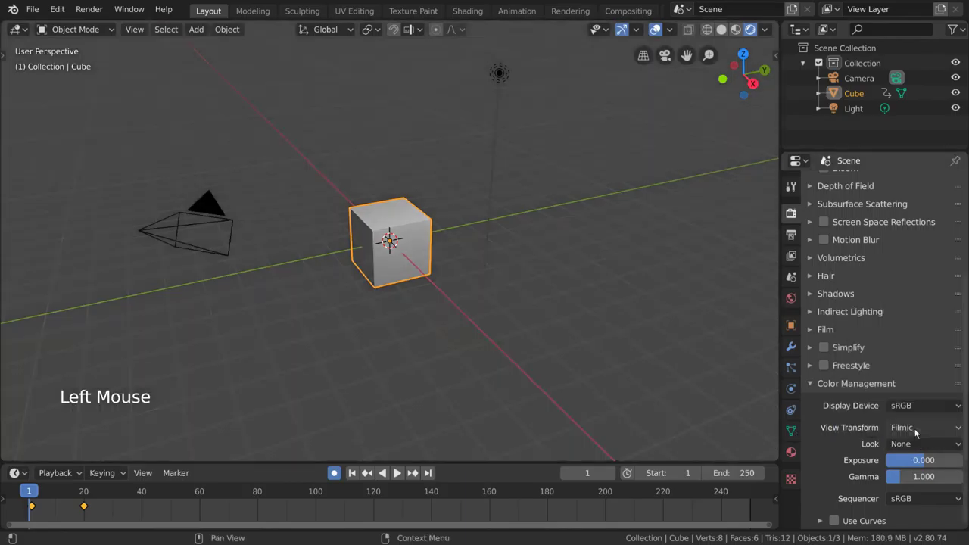
click(925, 498)
click(824, 384)
scroll(912, 282, up, 3)
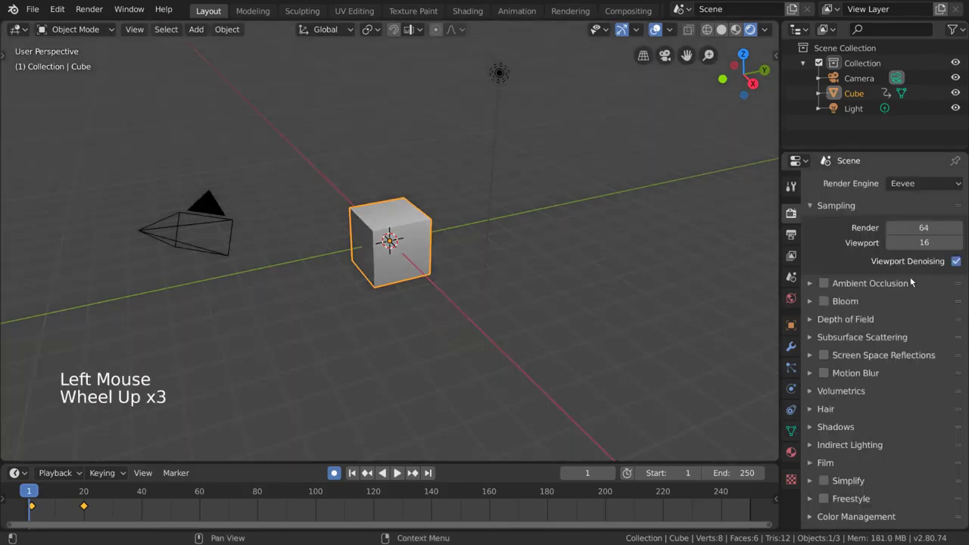
Switch to Cycles and set Device to GPU Compute after toggling it with CPU
click(925, 182)
click(919, 231)
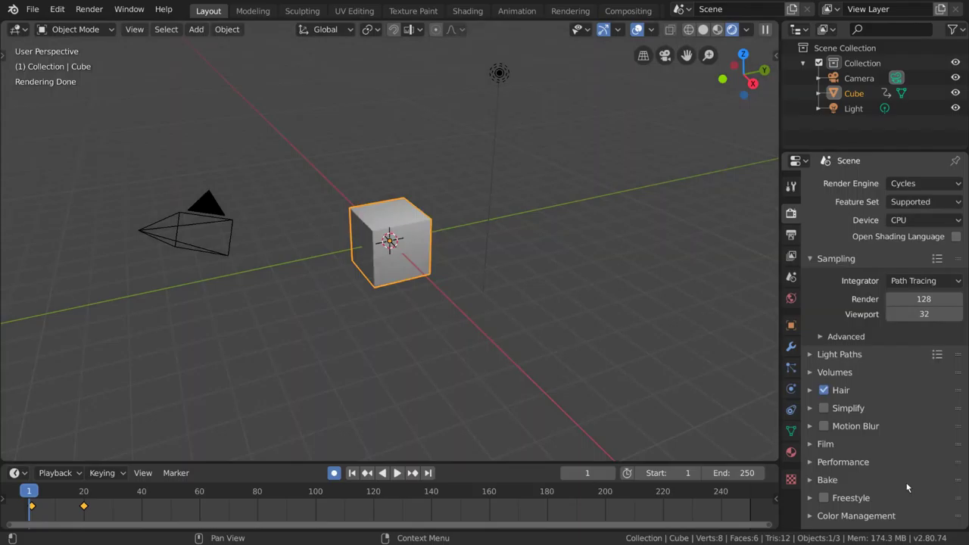
click(942, 220)
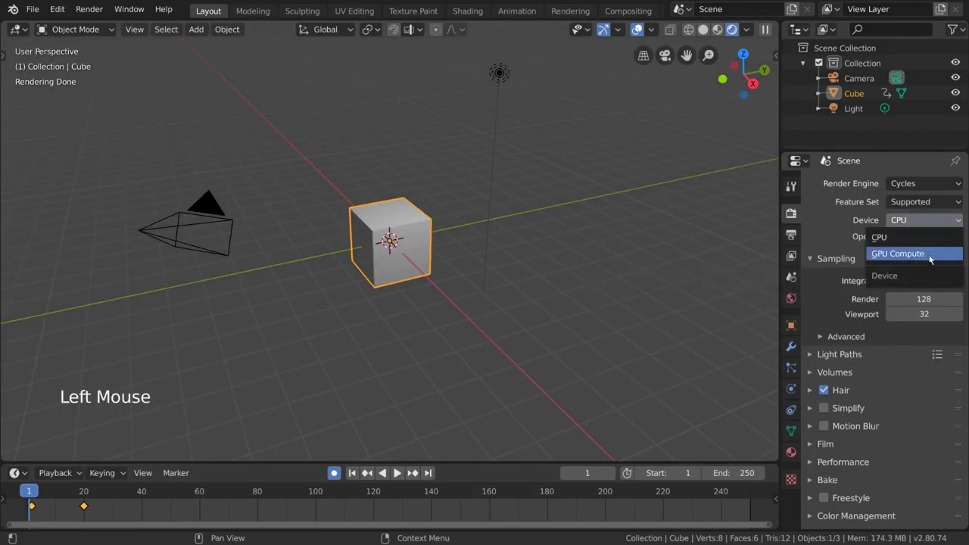
click(930, 256)
click(925, 220)
click(919, 235)
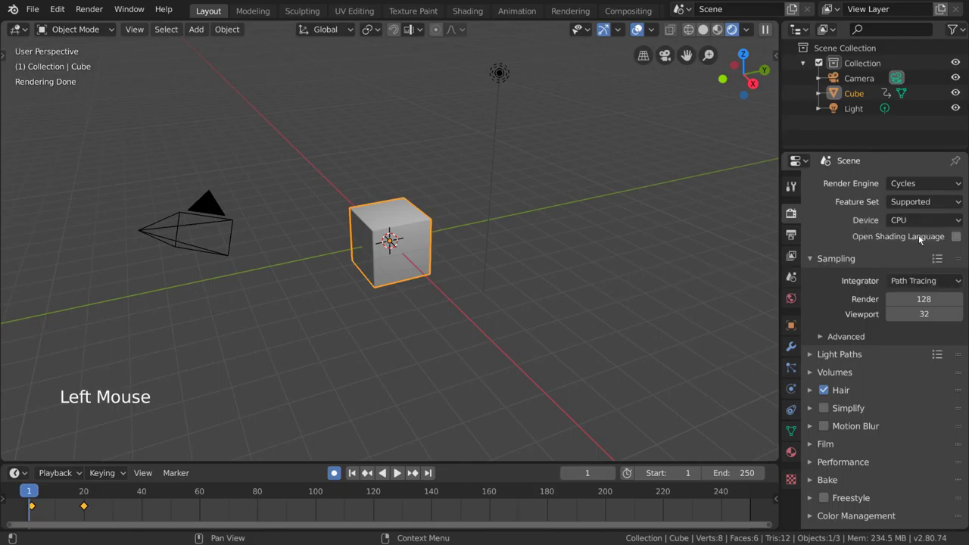
click(933, 220)
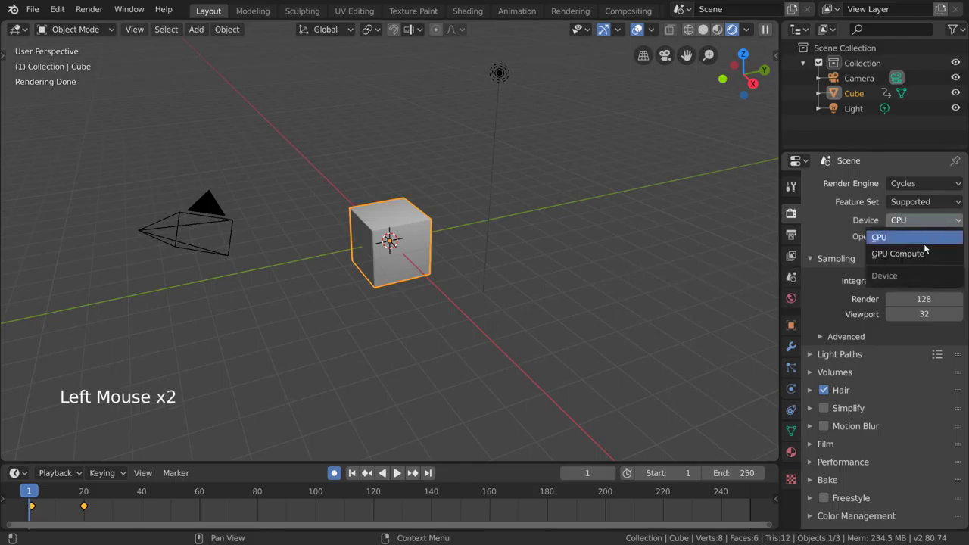
click(923, 253)
click(932, 219)
click(934, 237)
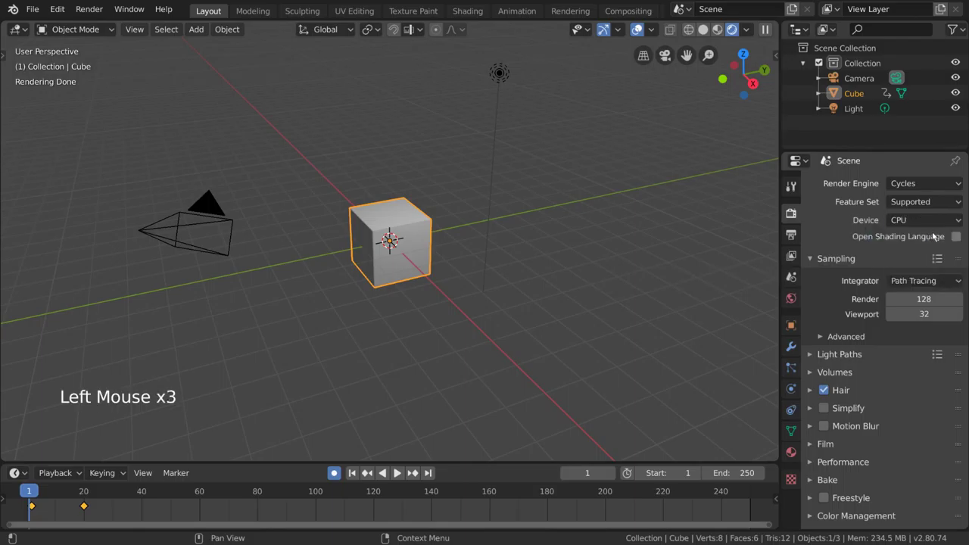
drag(913, 220, 906, 254)
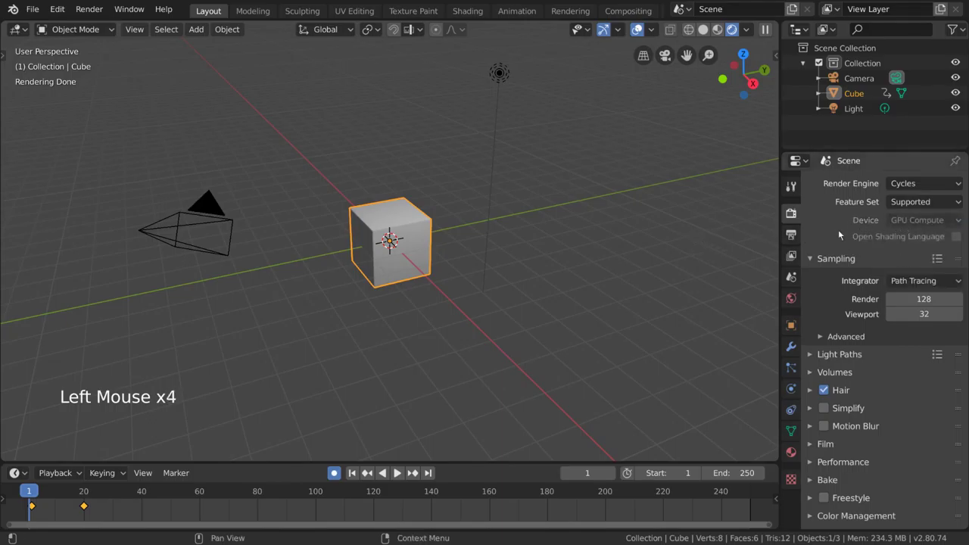
In Preferences > System, set Cycles Render Devices to CUDA using the GeForce GTX 1070
click(61, 10)
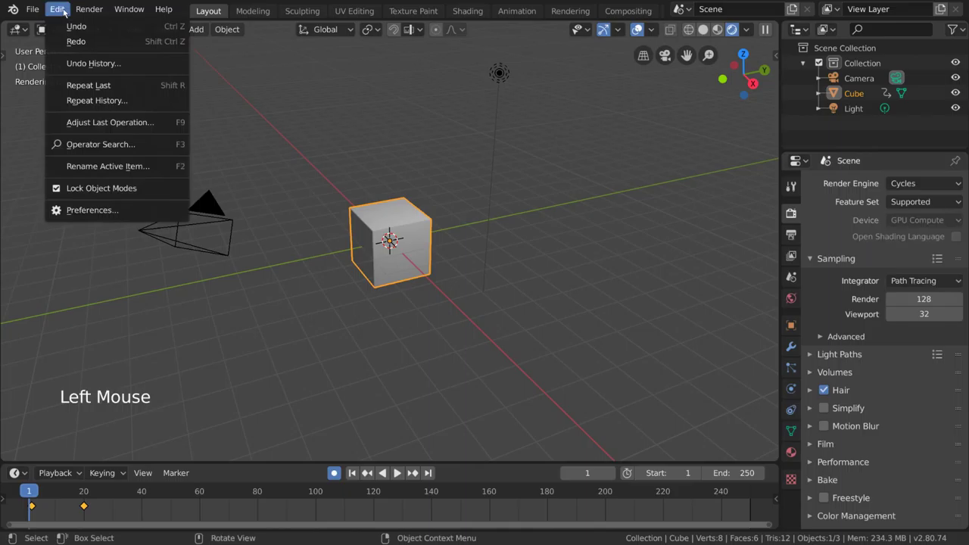
click(91, 210)
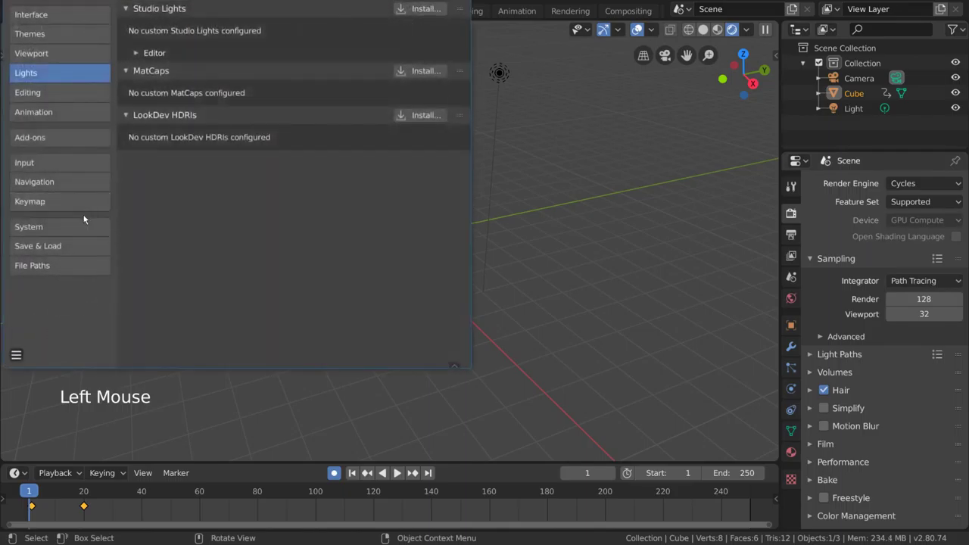
click(73, 224)
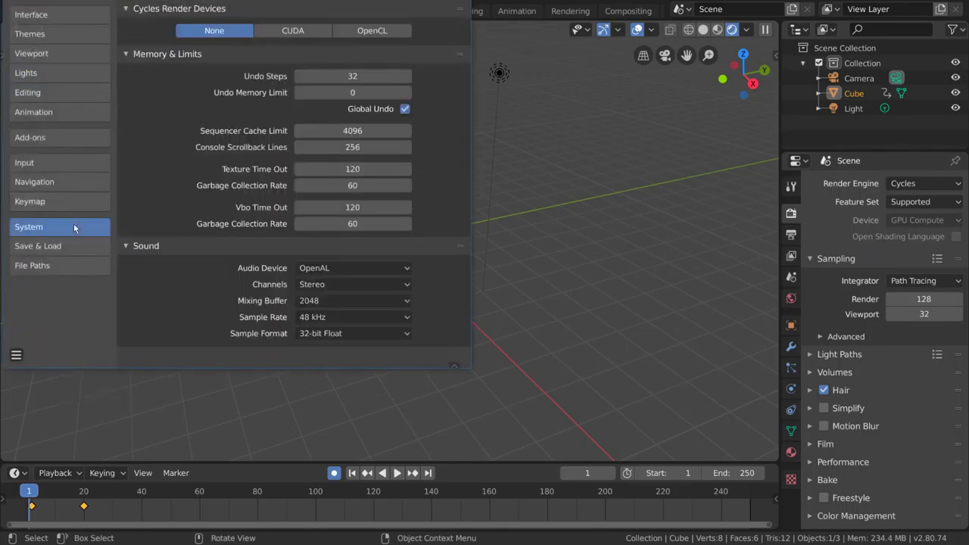
click(296, 33)
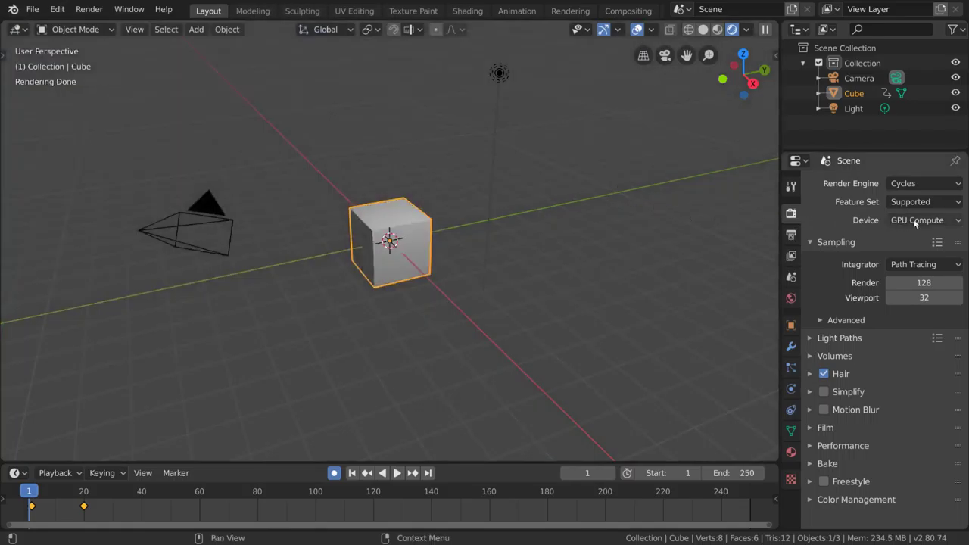
Switch the Cycles render device to CPU, then back to GPU Compute
click(916, 221)
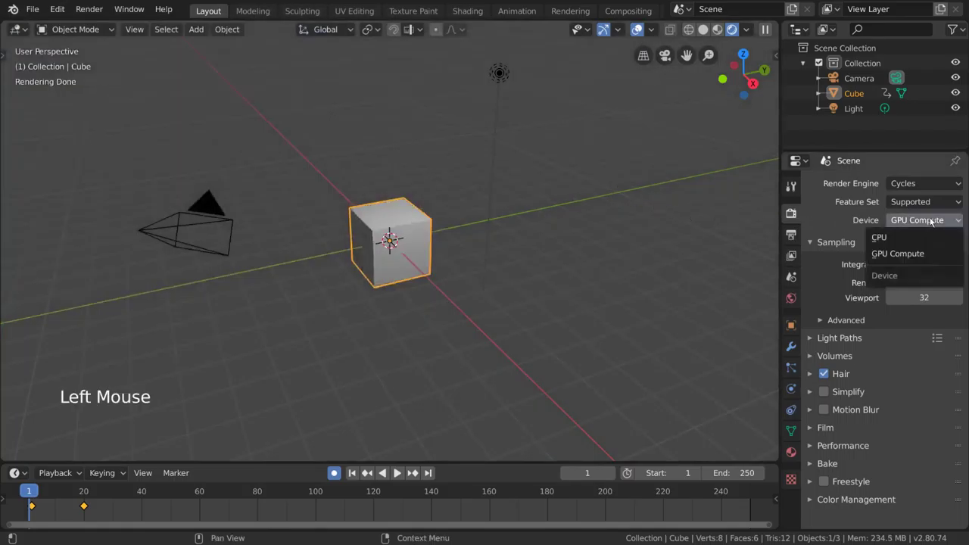
click(906, 239)
click(912, 220)
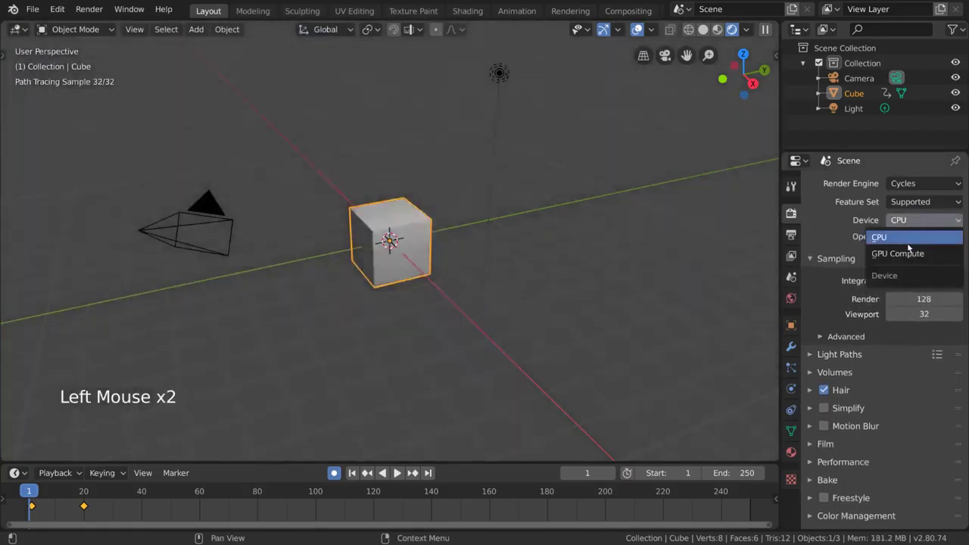
click(905, 253)
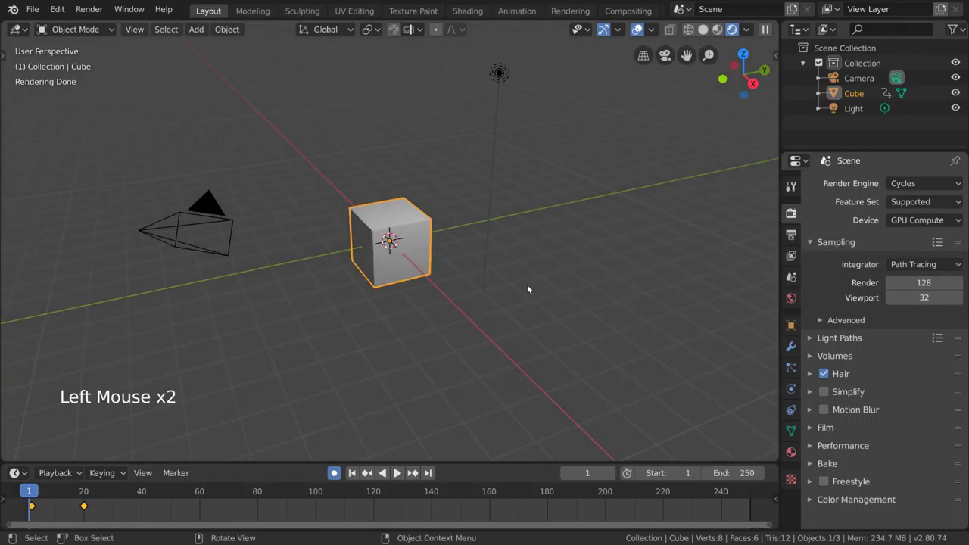
Expand and collapse Sampling > Advanced, then expand the Light Paths panel
click(846, 320)
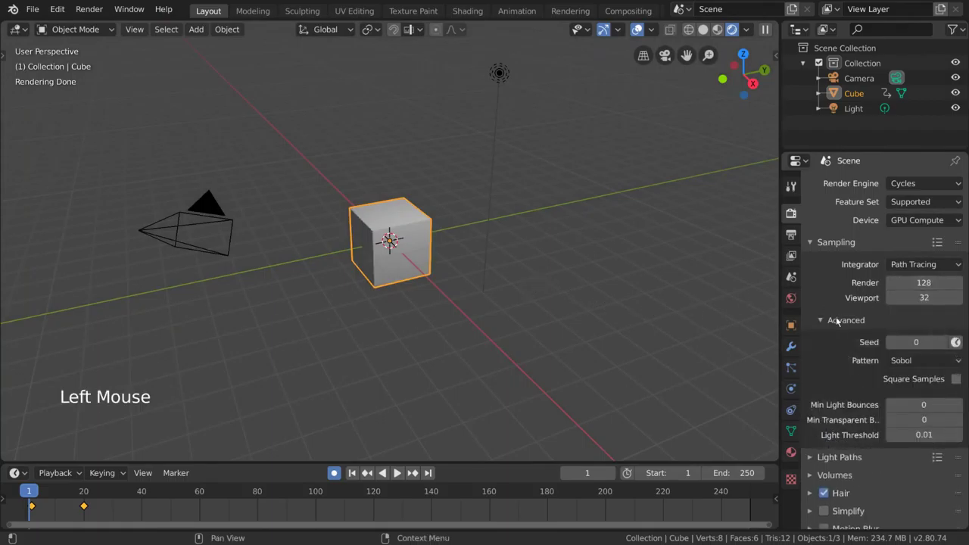
click(847, 321)
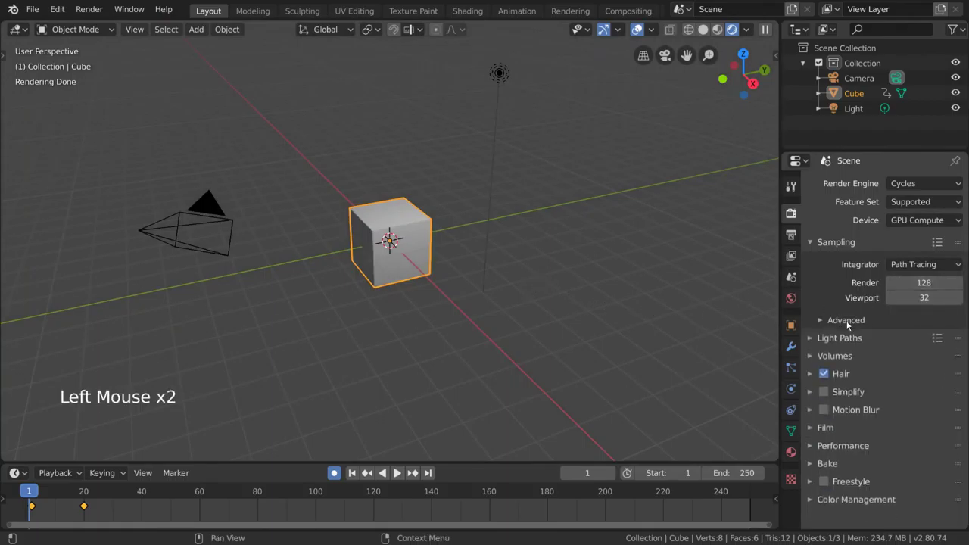
click(848, 339)
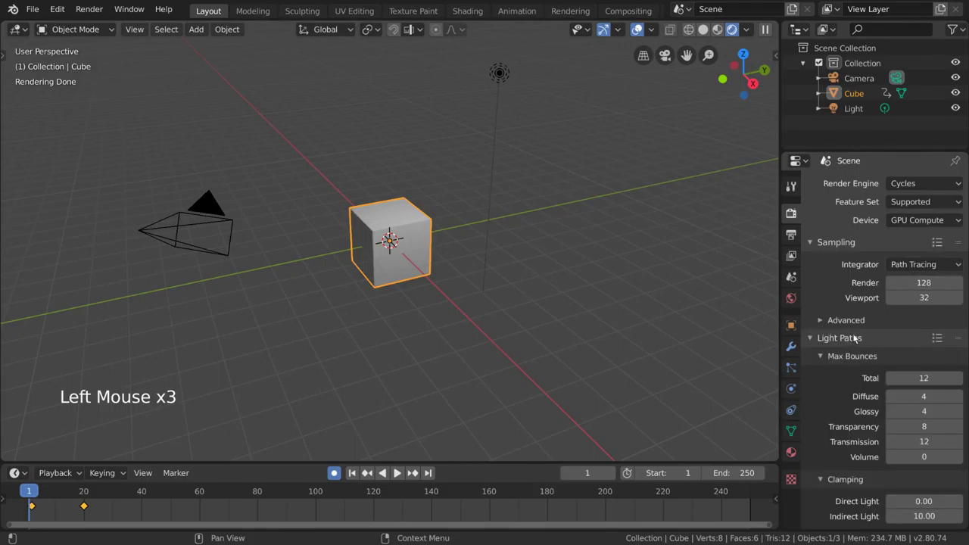
Collapse Light Paths, then expand and collapse the Volumes and Hair panels
scroll(898, 215, down, 7)
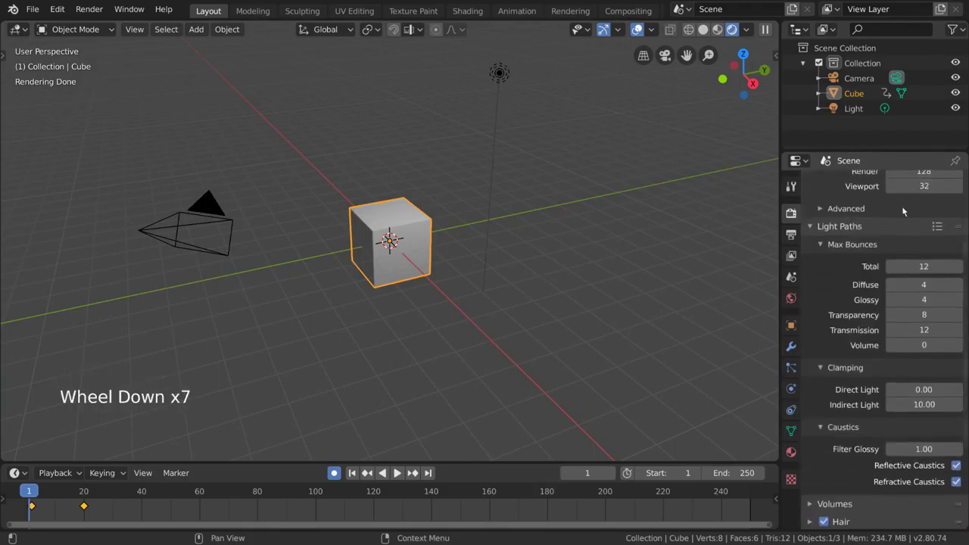
scroll(902, 206, down, 1)
click(813, 214)
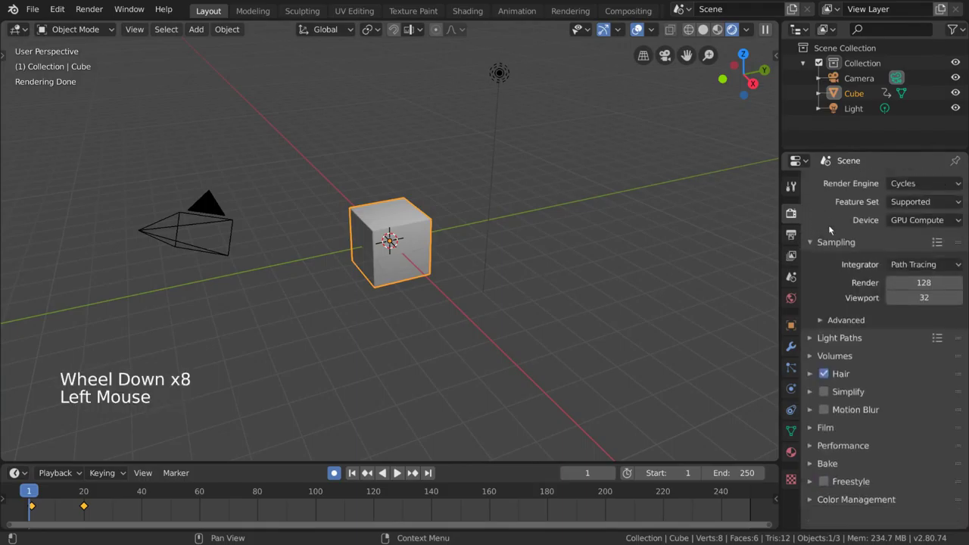
click(851, 358)
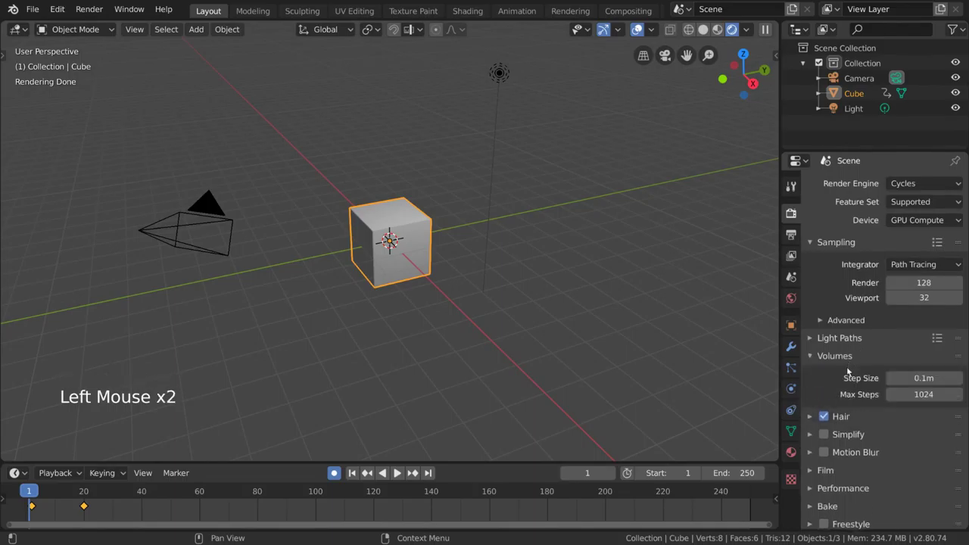
click(850, 418)
scroll(841, 390, down, 5)
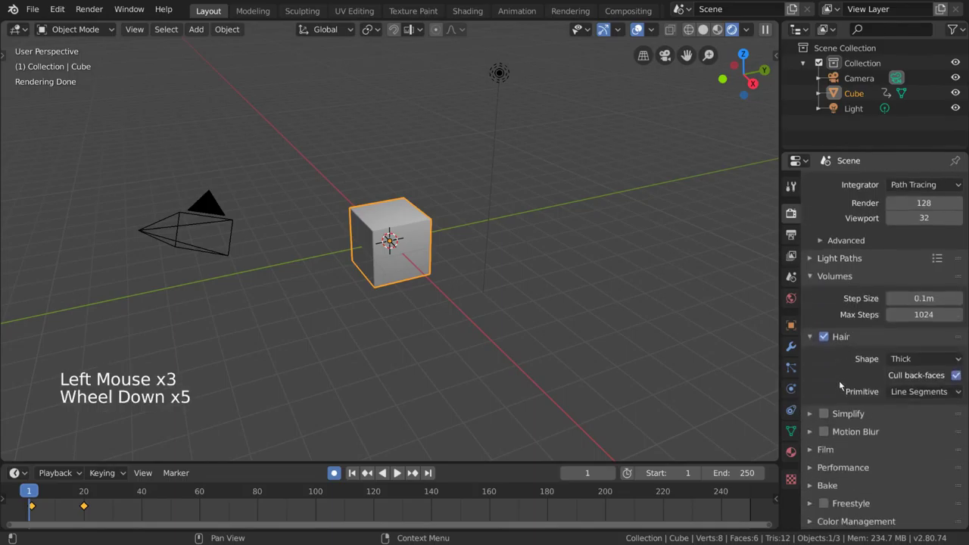
click(846, 277)
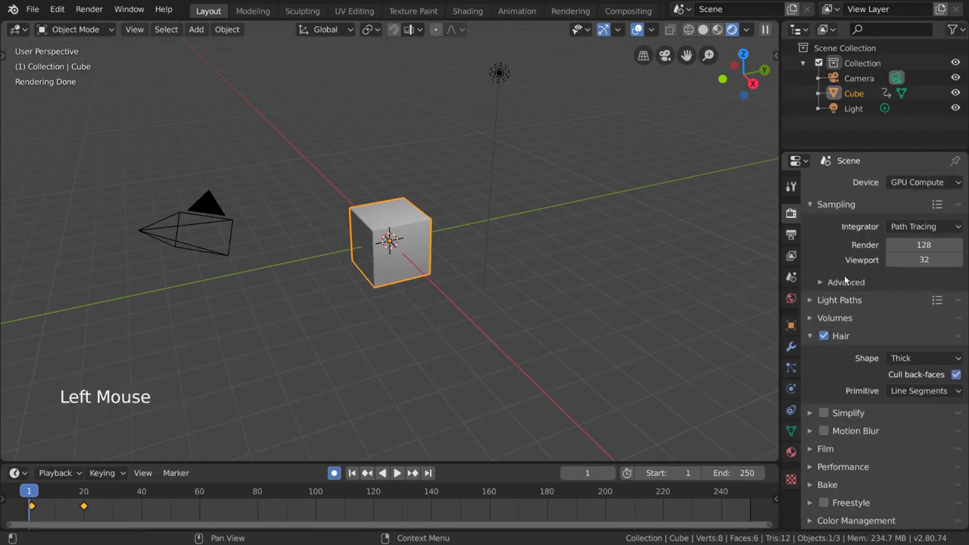
click(849, 337)
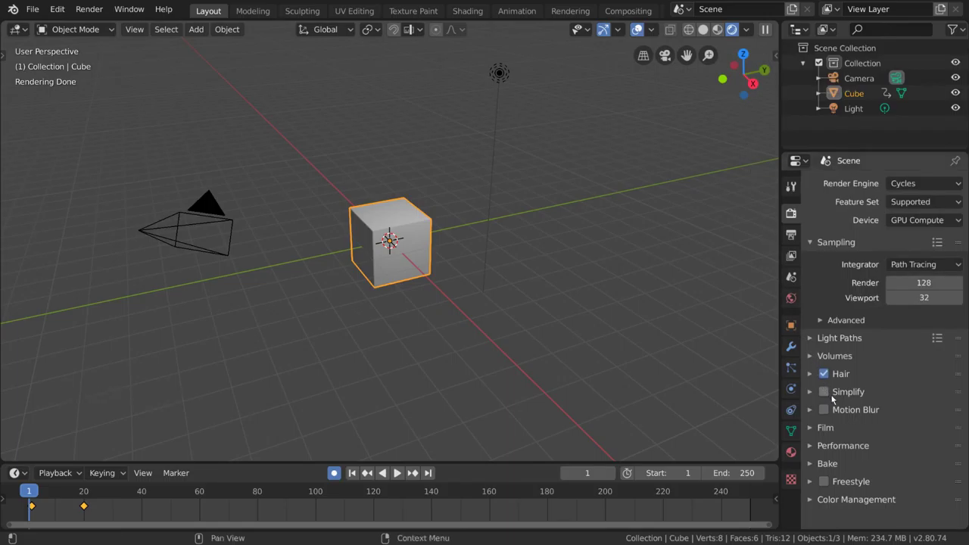
Enable Motion Blur, render the moving cube with F12, return to frame 1, and expand Performance
click(860, 409)
scroll(860, 404, down, 5)
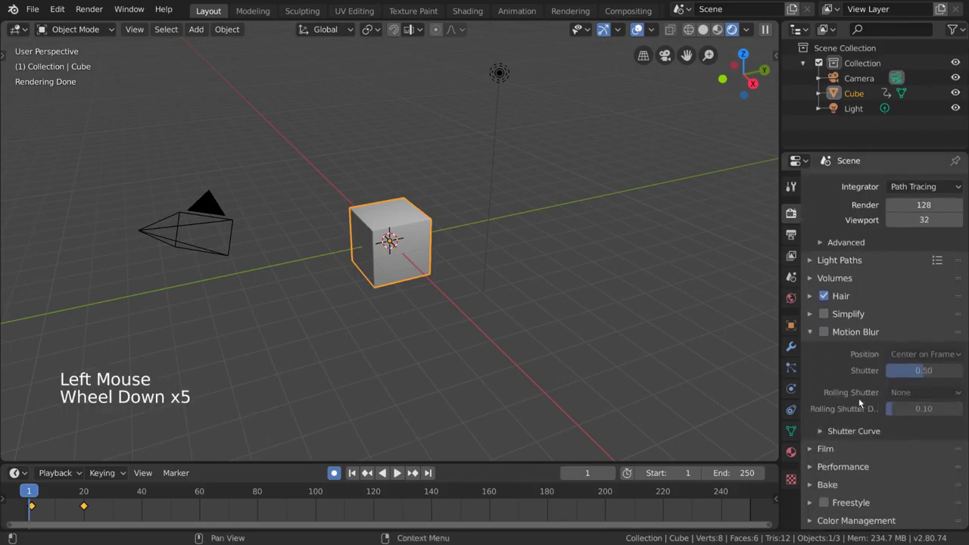
click(824, 332)
key(space)
key(space)
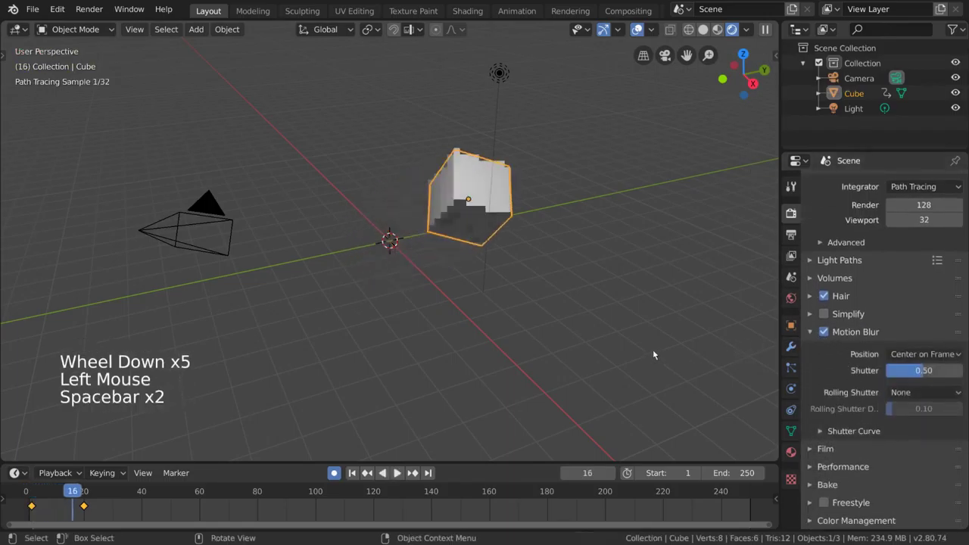
key(F12)
key(Escape)
key(shift+Left)
click(855, 446)
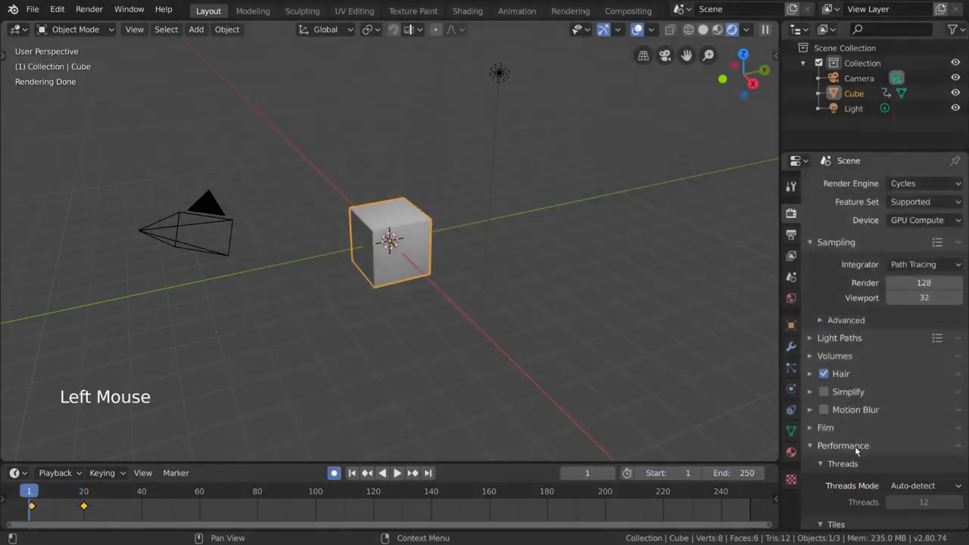
scroll(882, 366, down, 13)
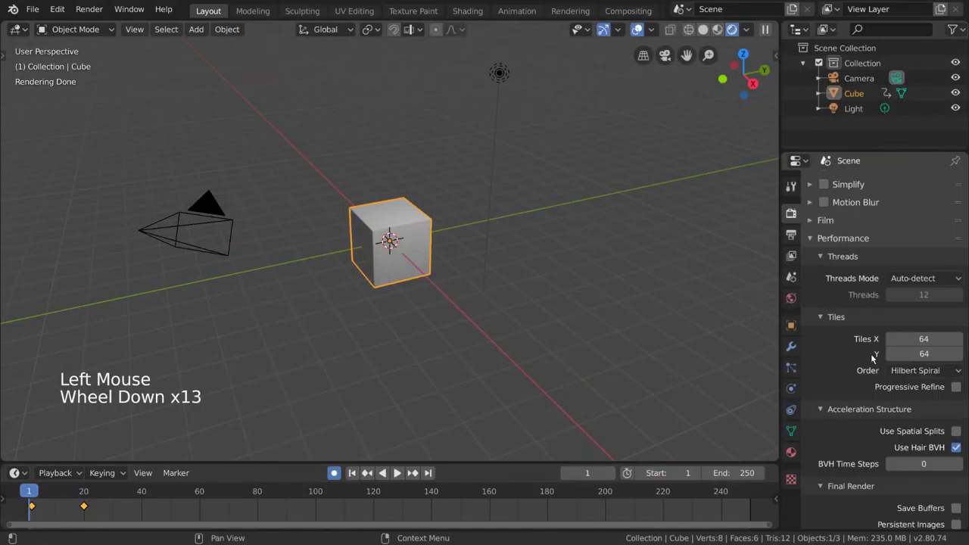
Set the Cycles device to CPU, scroll to Tiles, and render the frame with F12
scroll(908, 397, up, 13)
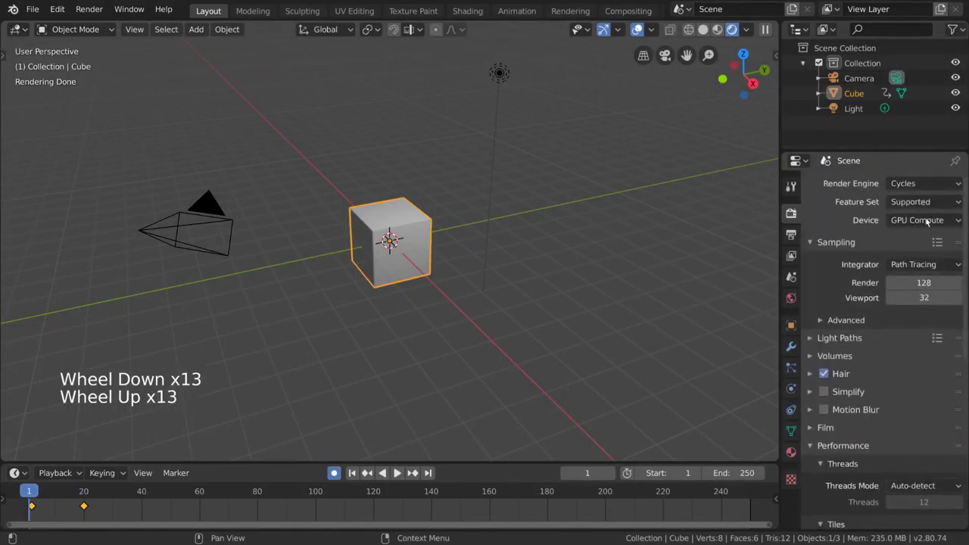
drag(927, 220, 925, 241)
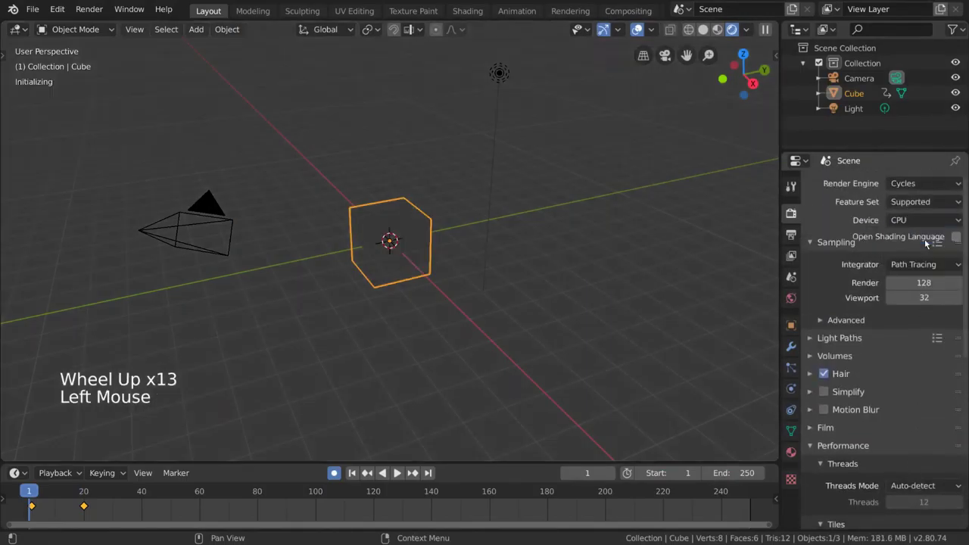
scroll(904, 259, down, 13)
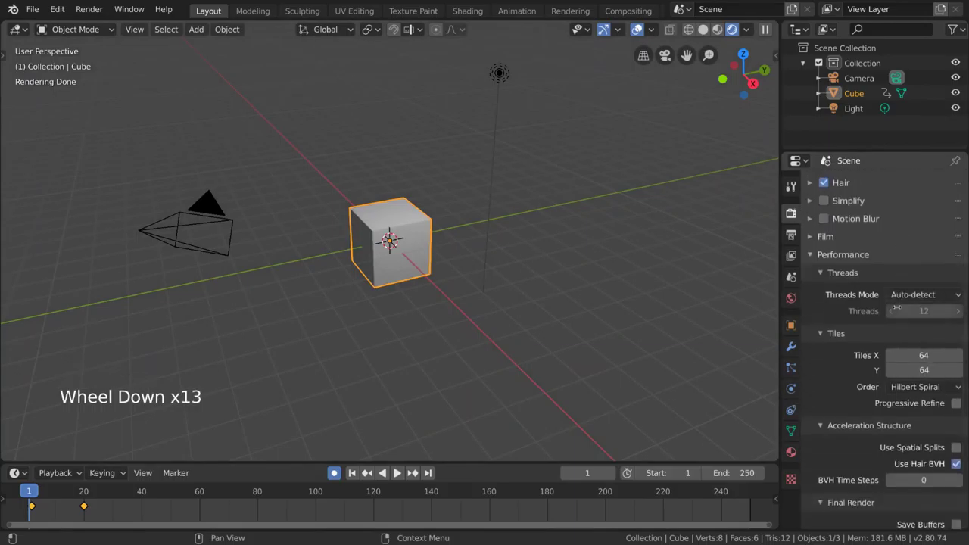
scroll(896, 308, down, 4)
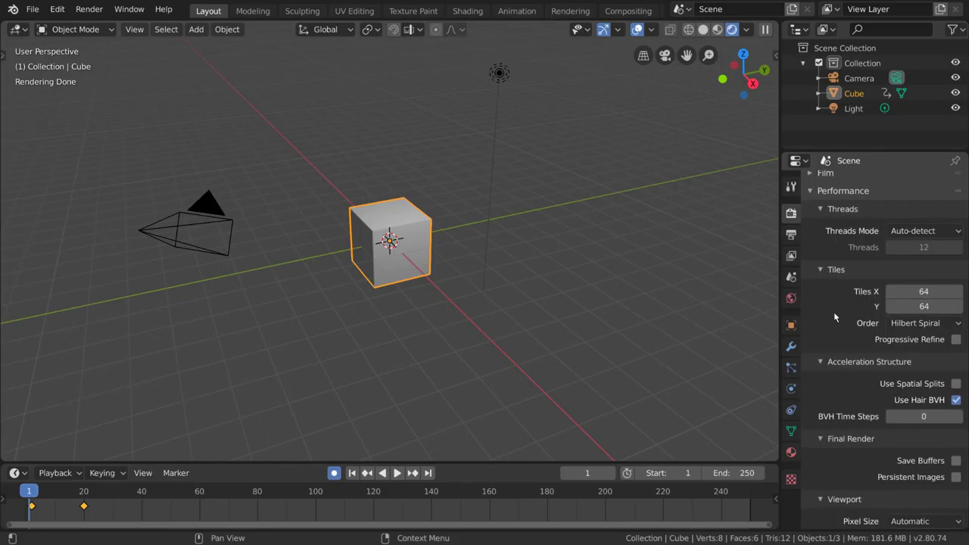
key(F12)
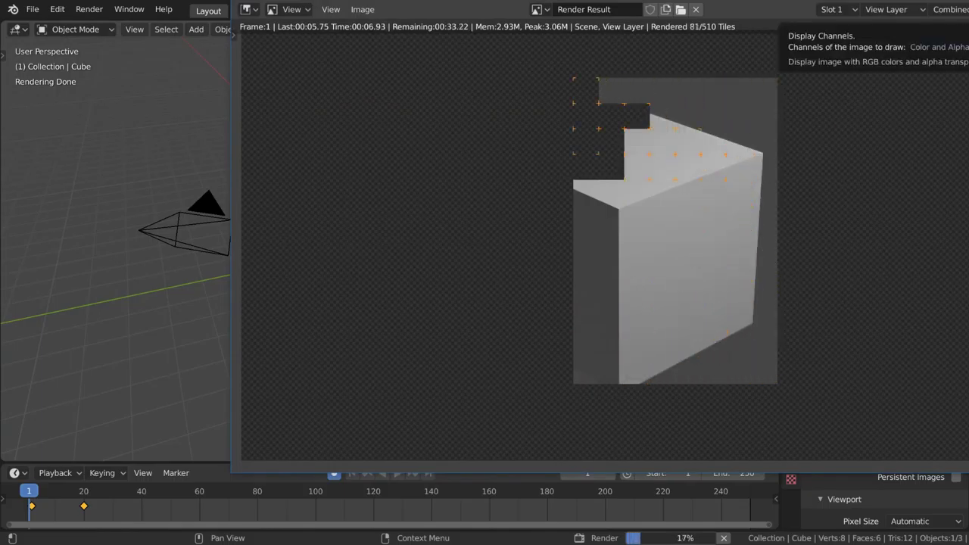
Stop the CPU render, render again and close the result, then open the Device dropdown
key(Escape)
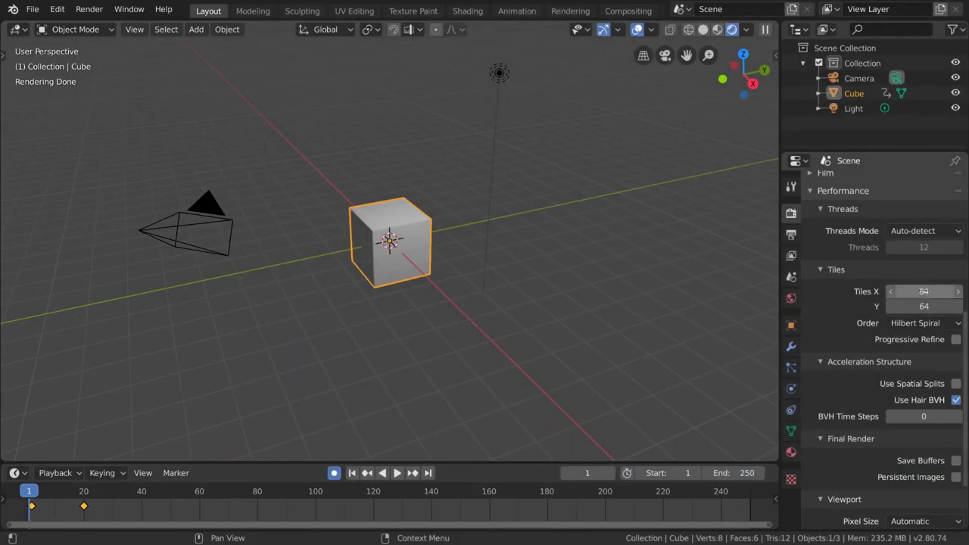
key(F12)
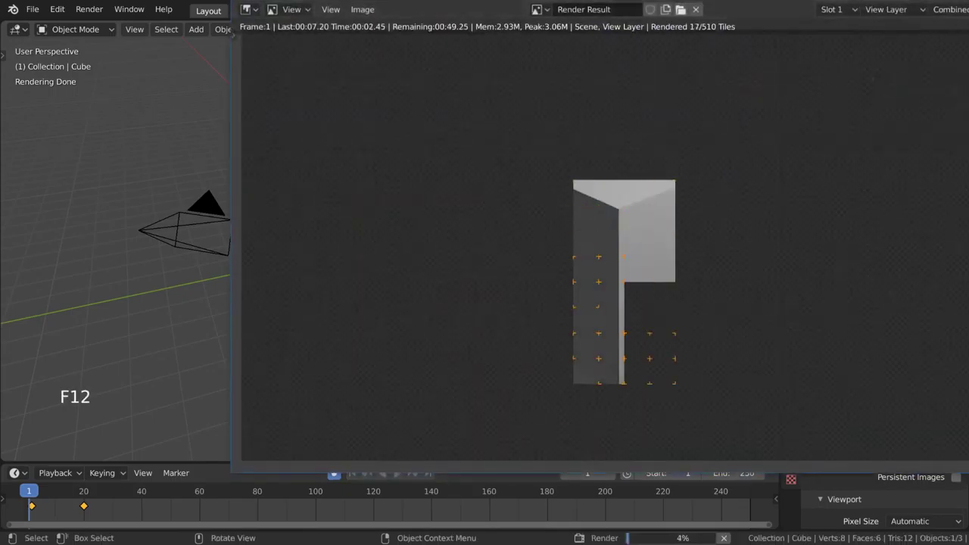
key(Escape)
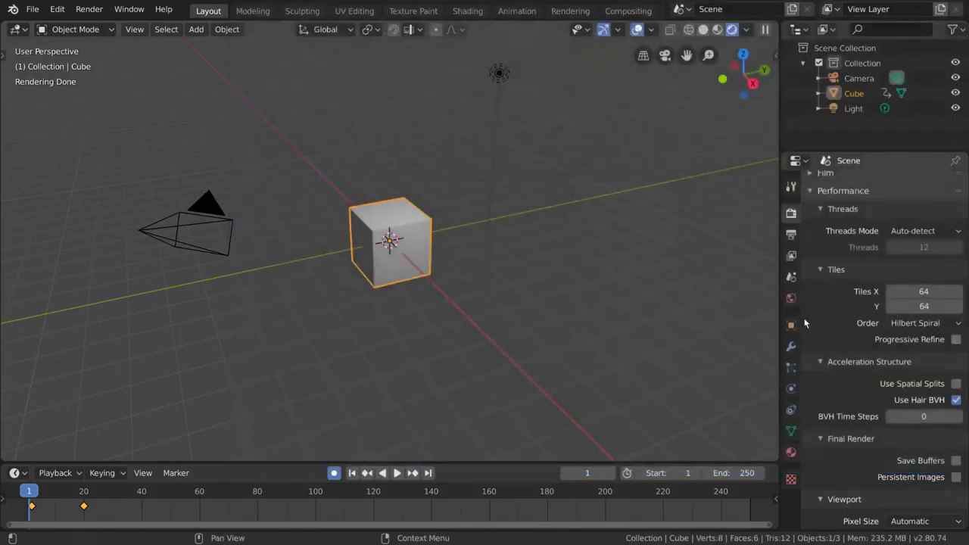
scroll(875, 299, up, 20)
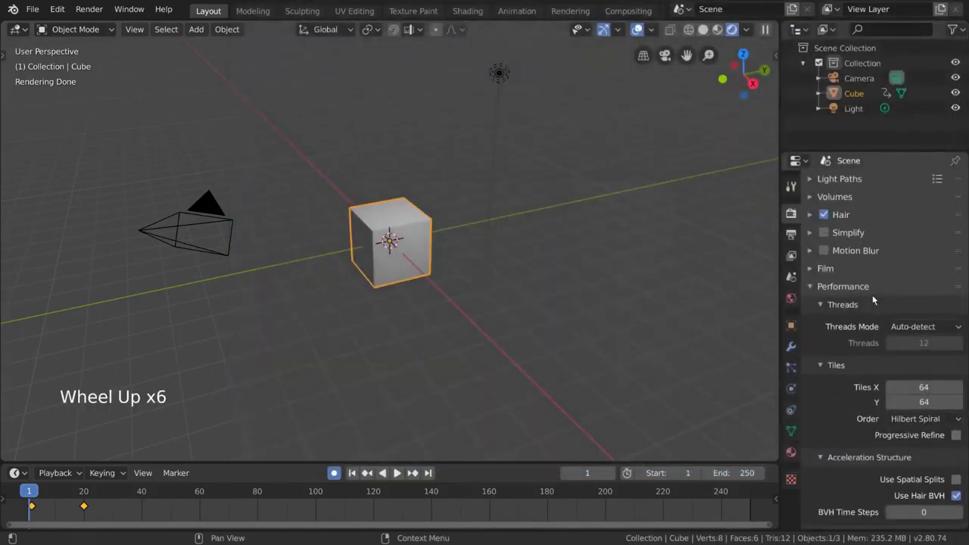
click(936, 220)
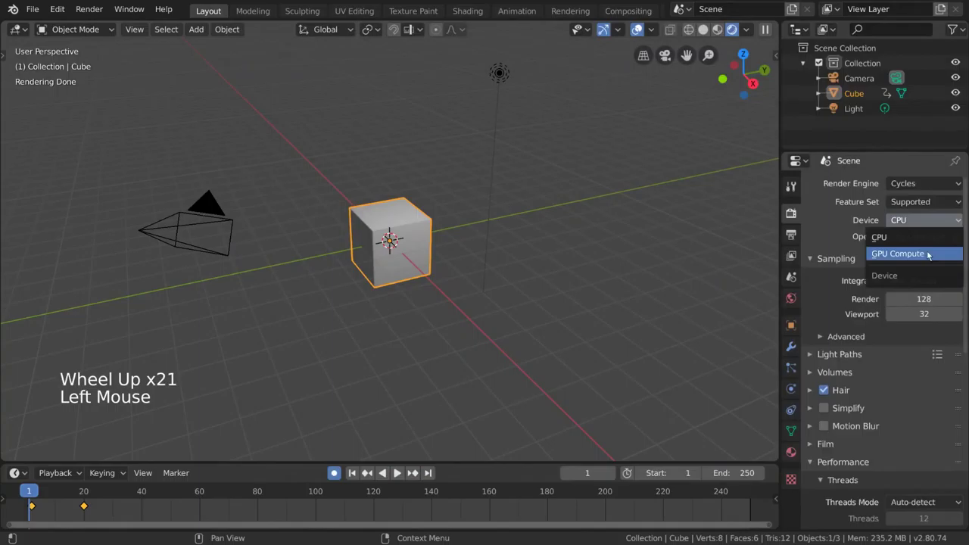
Switch to GPU Compute, set Tiles X and Y to 256, and render the cube
click(934, 255)
scroll(906, 269, down, 17)
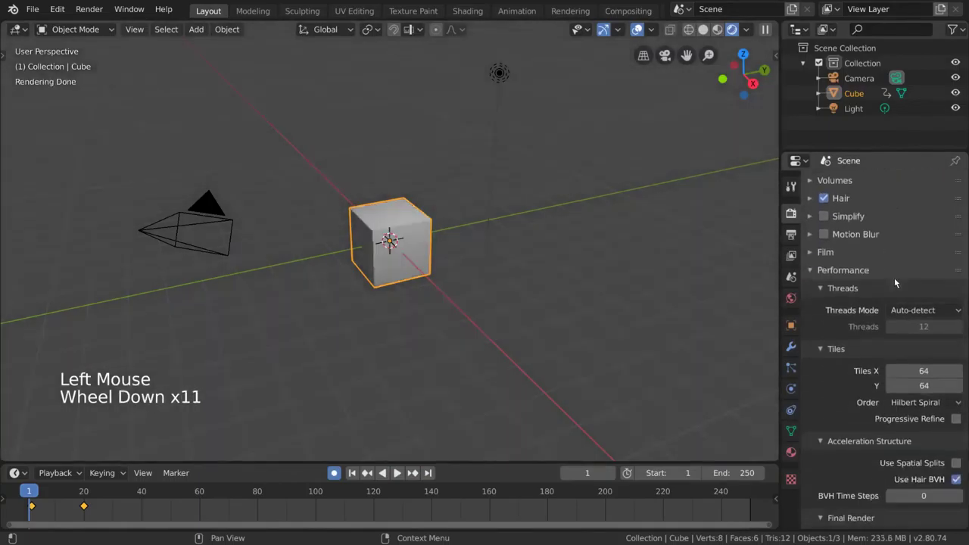
click(923, 277)
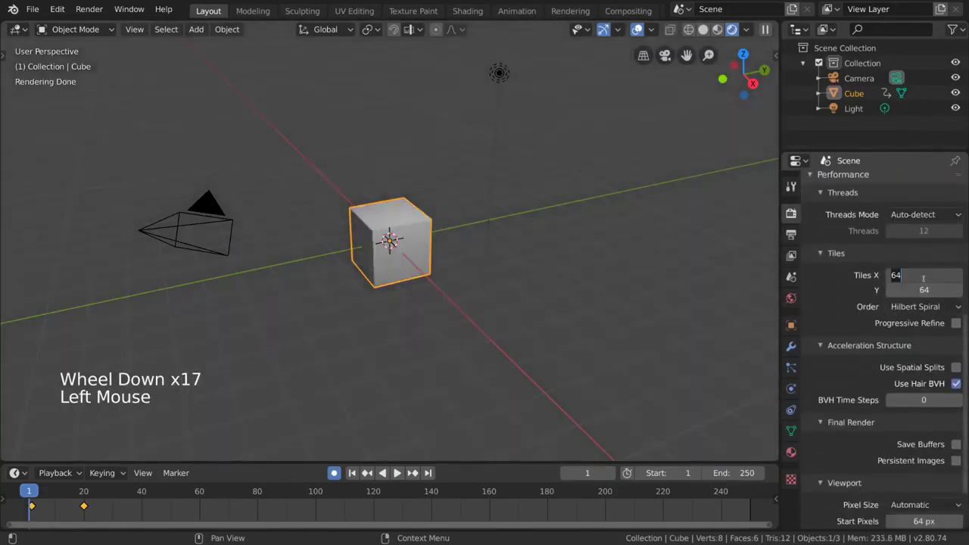
text(256)
key(Return)
click(925, 287)
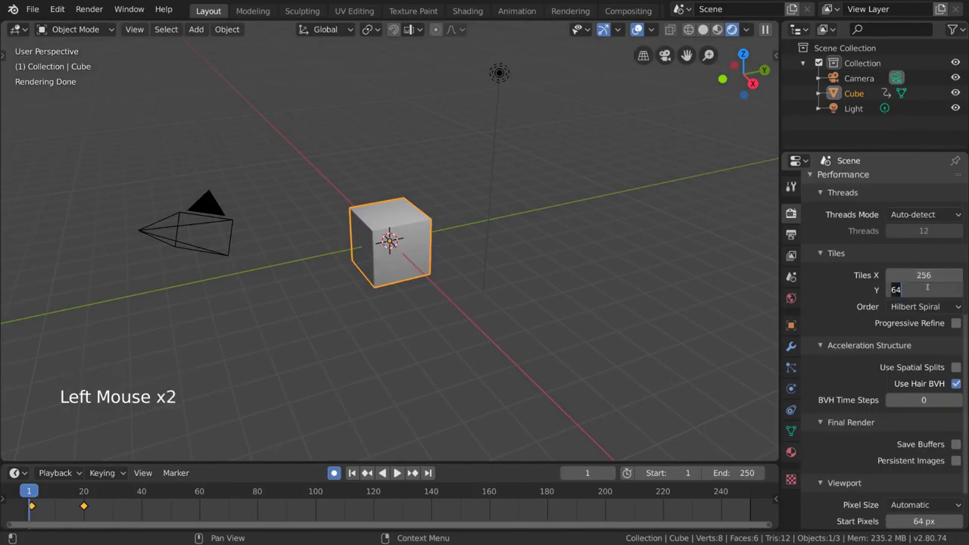
text(256)
key(Return)
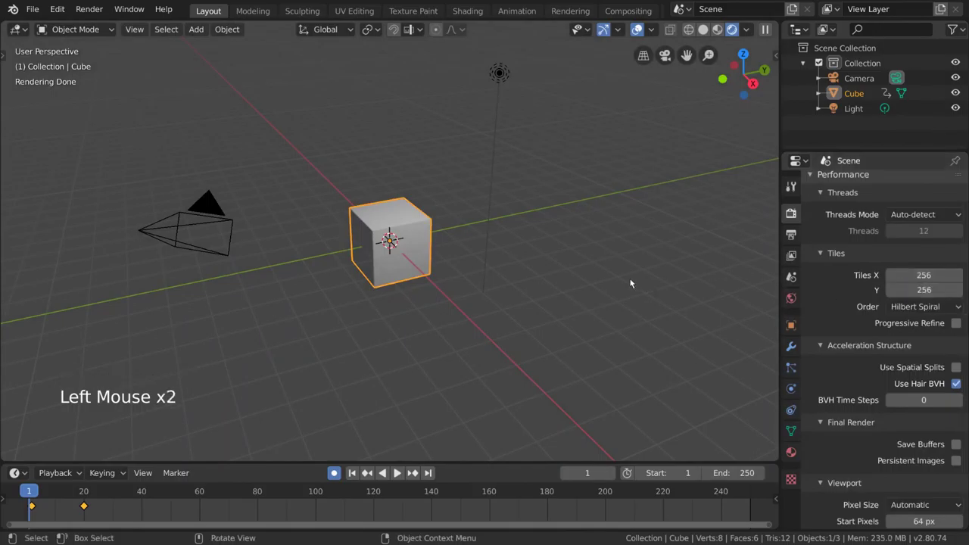
key(F12)
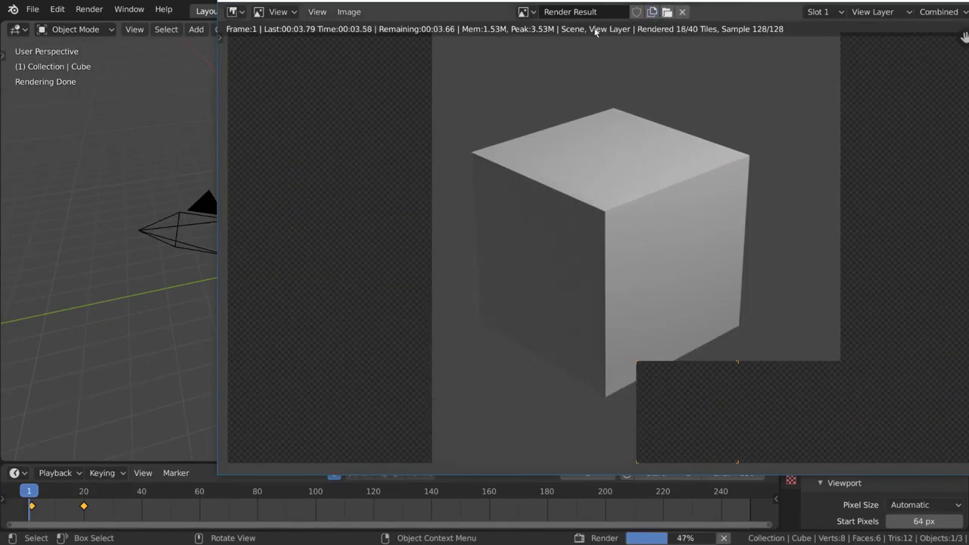
Move the finished GPU render window aside and close it
drag(543, 34, 462, 23)
key(Escape)
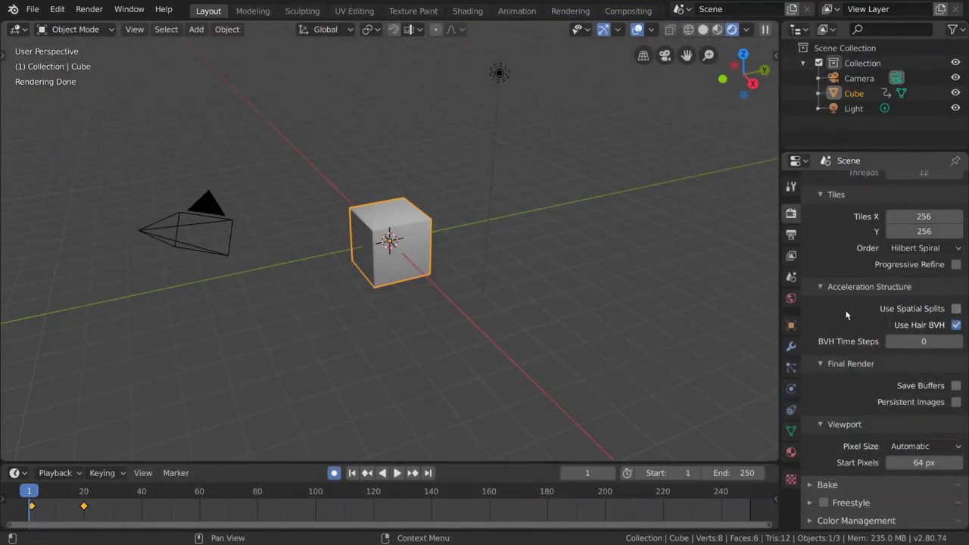
scroll(847, 315, up, 6)
scroll(849, 318, down, 6)
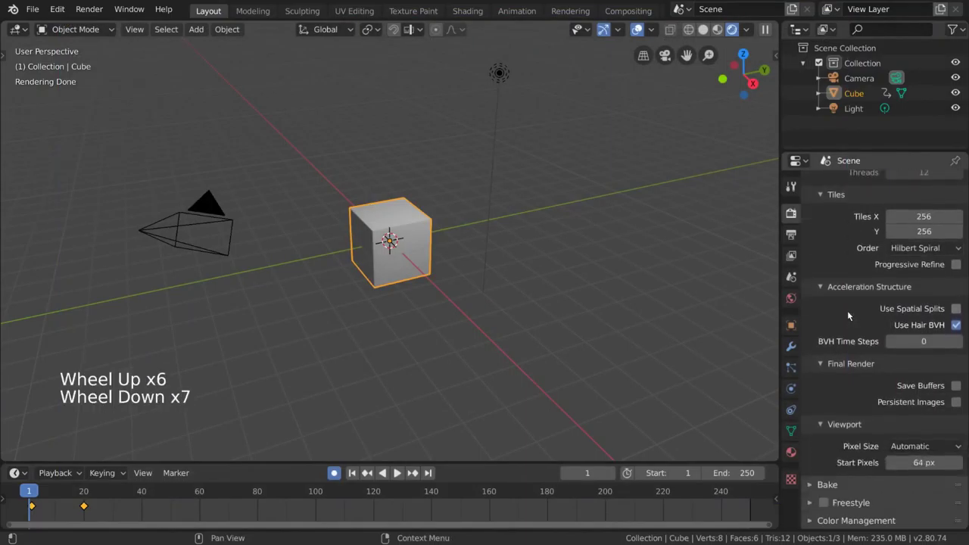
scroll(848, 310, up, 6)
Collapse Performance, then expand and review the Bake settings before collapsing them
click(858, 215)
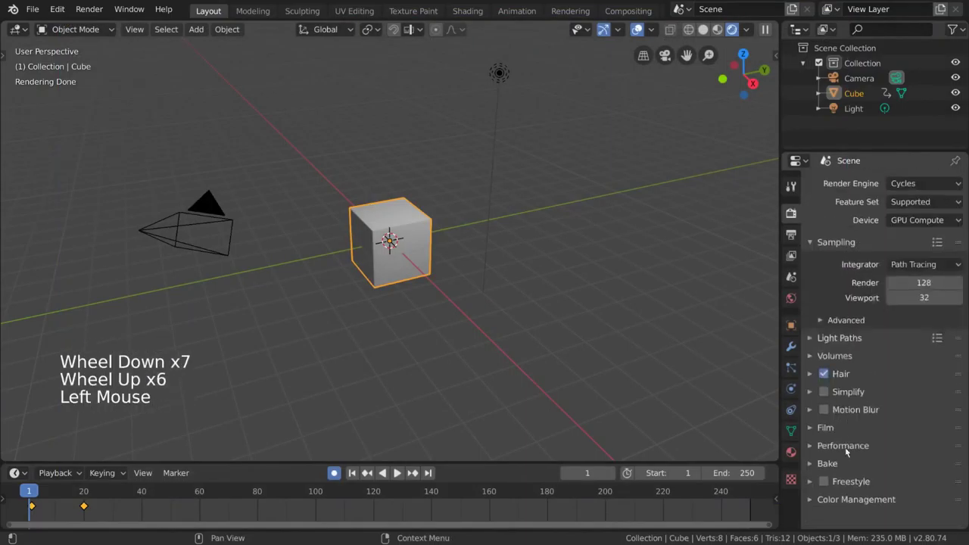
click(853, 465)
scroll(886, 369, down, 13)
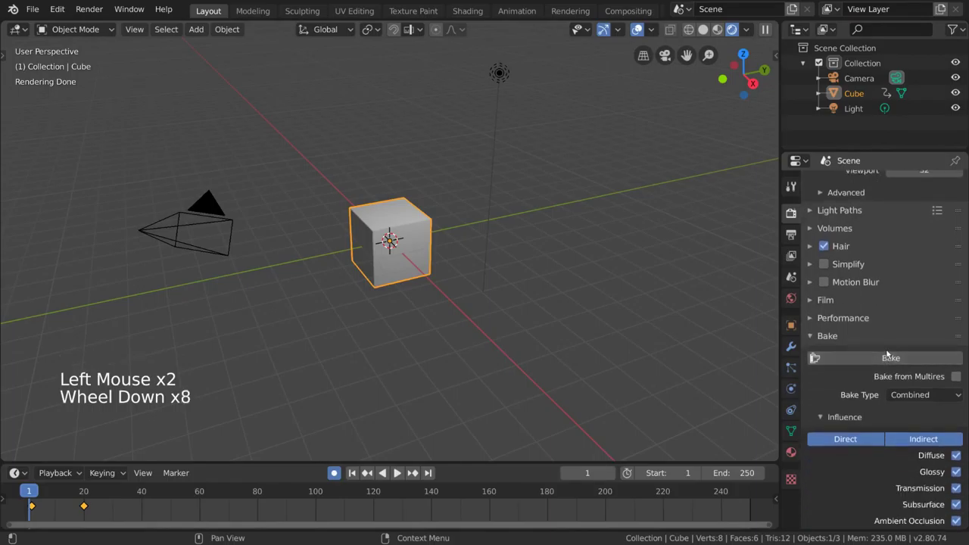
scroll(886, 344, down, 5)
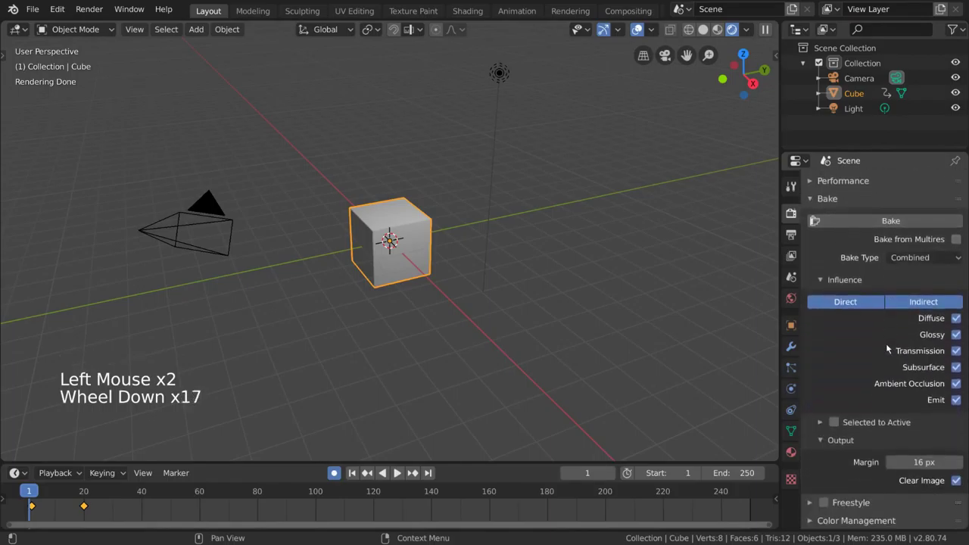
click(857, 198)
Switch the render engine to Workbench with solid viewport shading, keeping 8 render samples
click(925, 183)
click(912, 219)
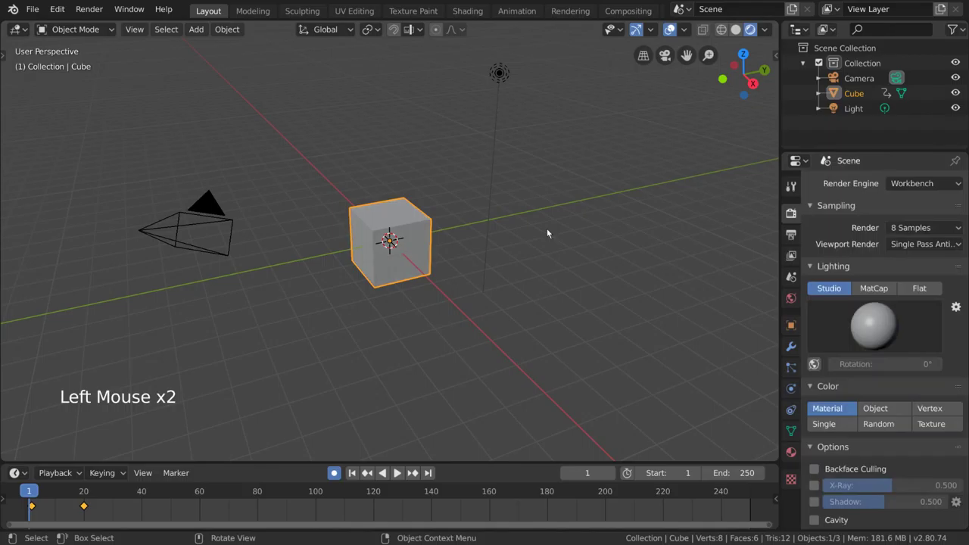
click(736, 28)
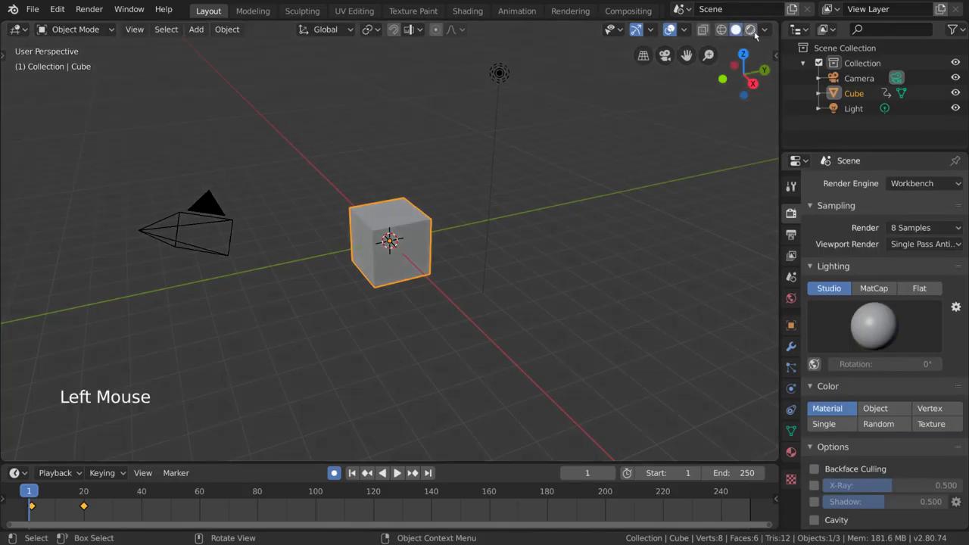
click(766, 31)
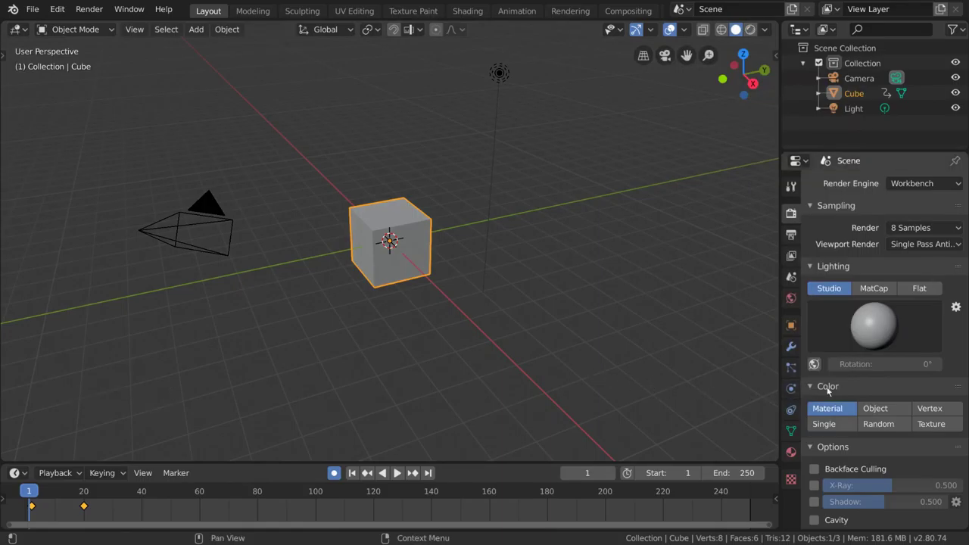
click(948, 227)
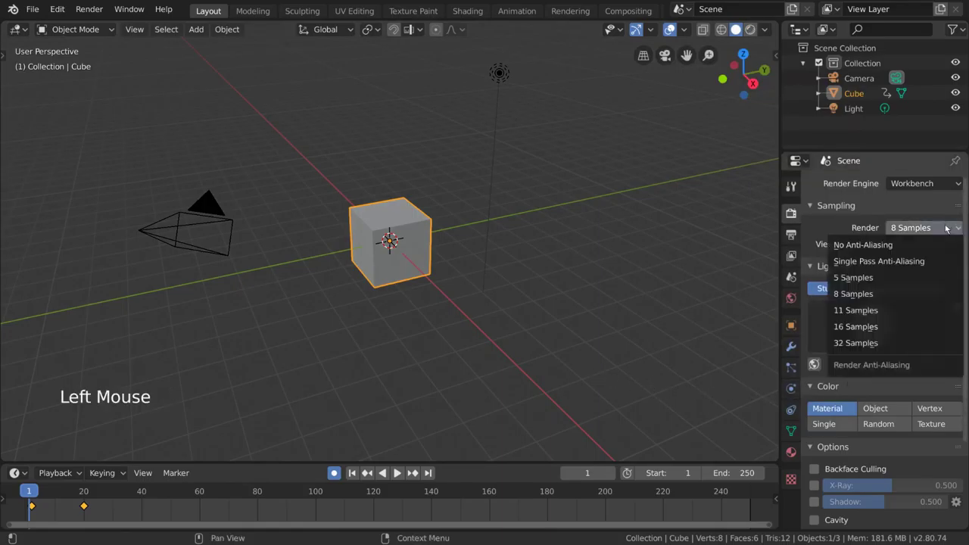
click(898, 295)
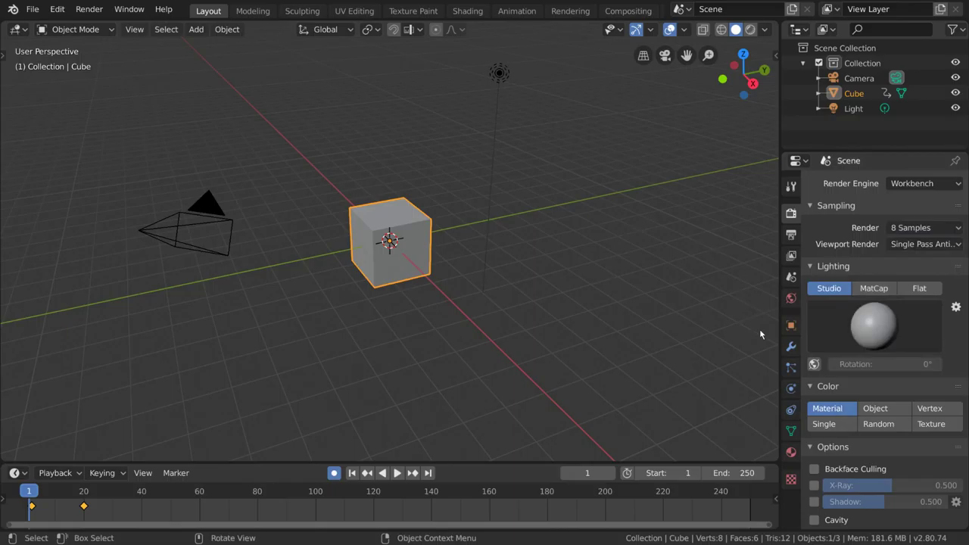
scroll(892, 320, down, 7)
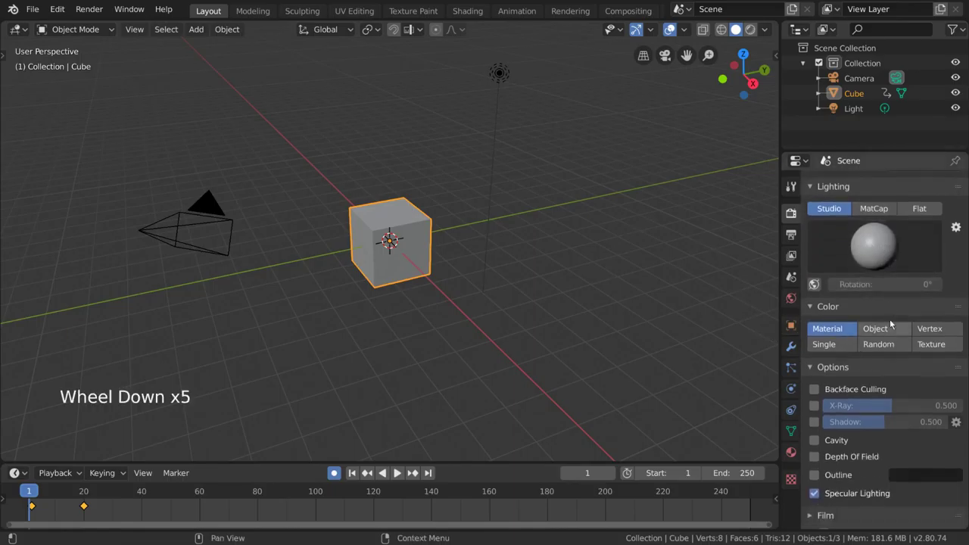
scroll(893, 320, up, 5)
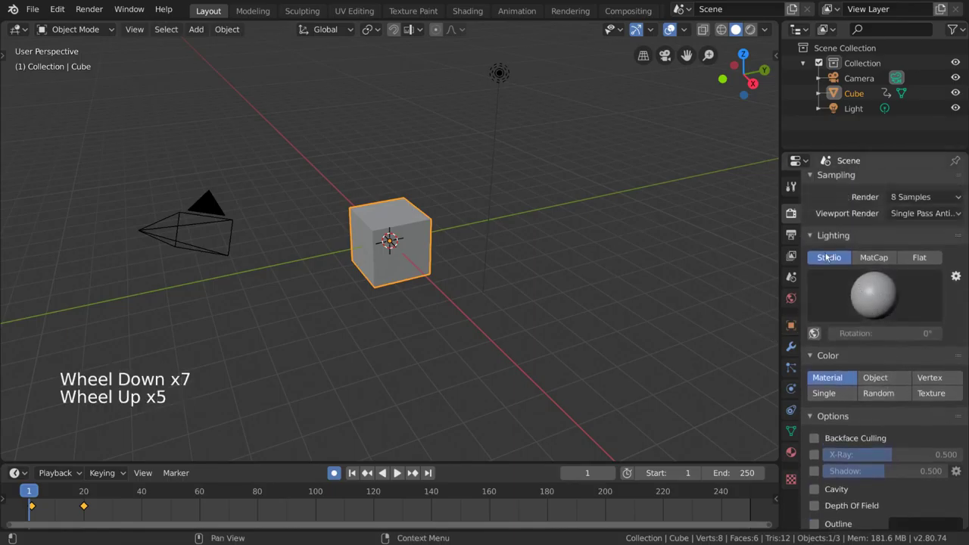
Preview the viewport in Rendered shading and collapse and re-expand Lighting, Color and Options
click(751, 31)
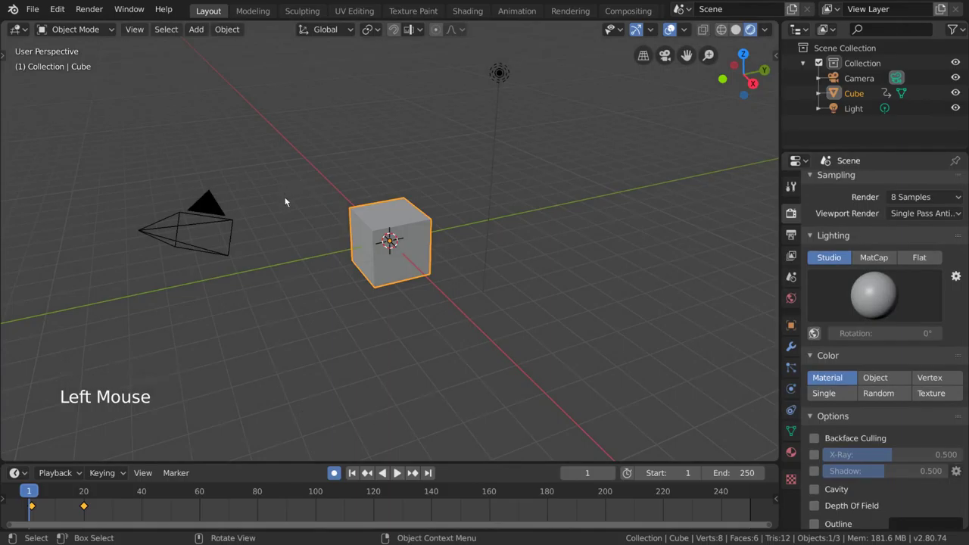
click(837, 235)
click(839, 255)
click(839, 383)
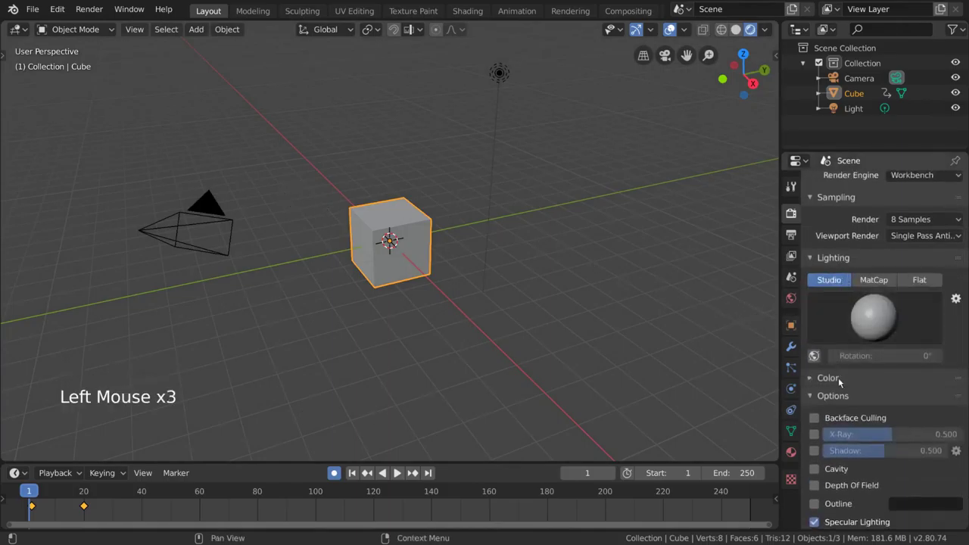
click(839, 382)
click(831, 440)
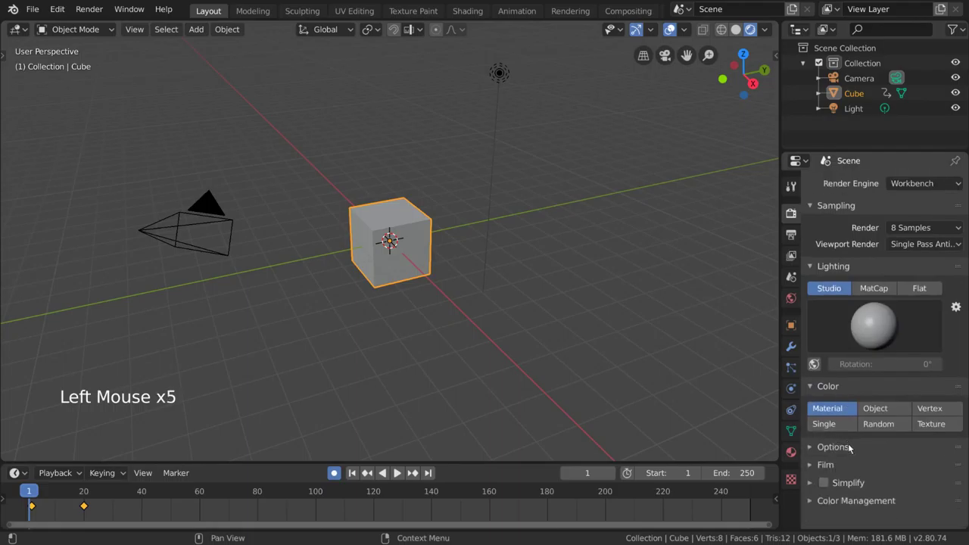
click(848, 447)
Pick the fifth, darker studio light with world-space lighting and rotate it around the cube
scroll(897, 427, down, 5)
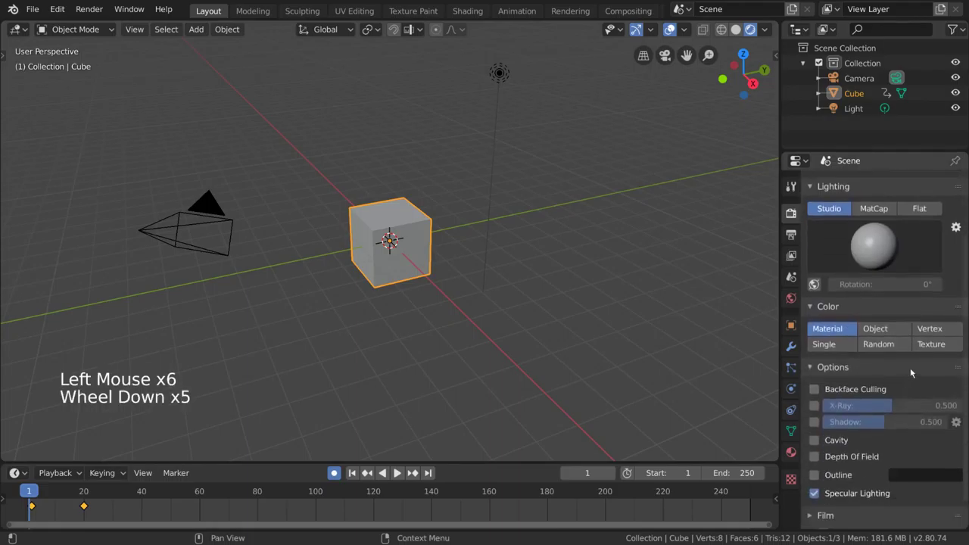
click(871, 245)
click(867, 245)
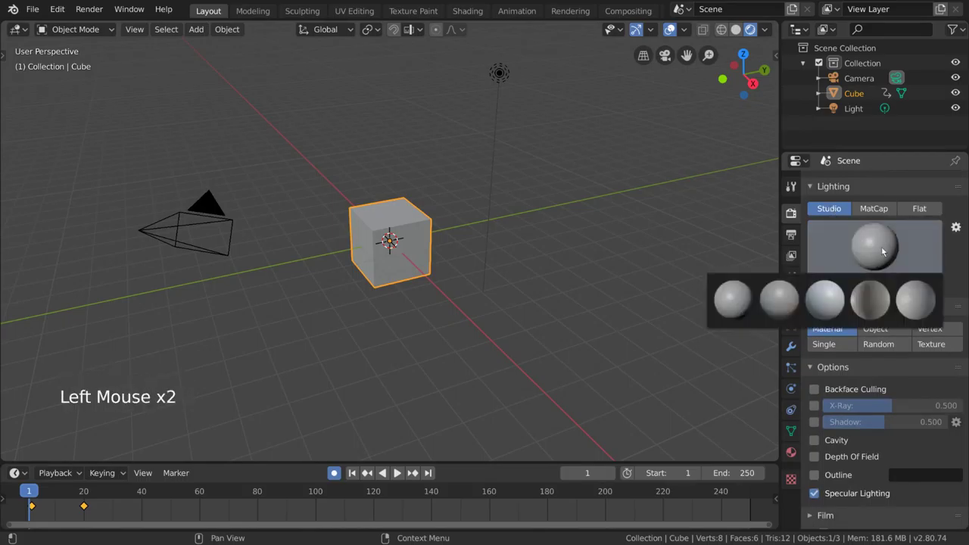
click(913, 303)
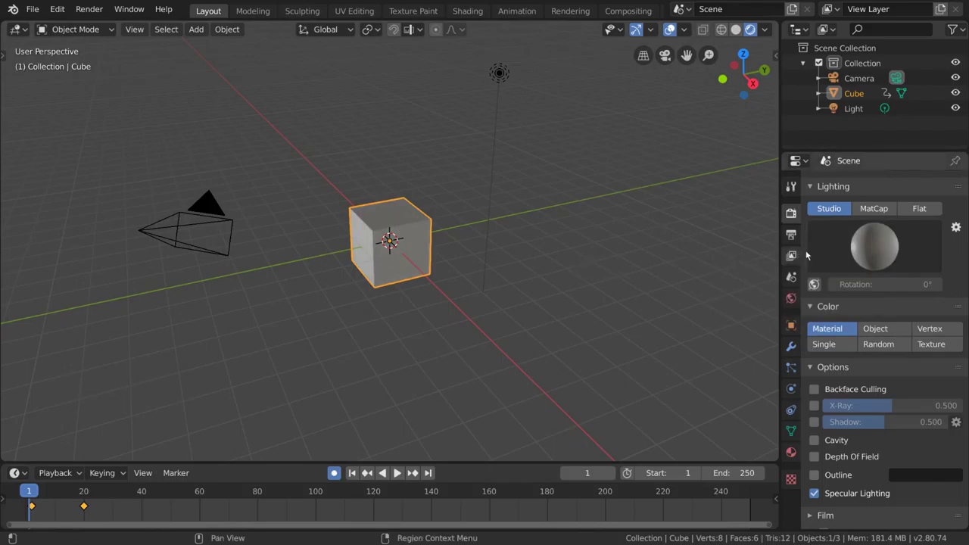
click(814, 284)
mouse_move(895, 282)
mouse_down()
mouse_move(930, 282)
mouse_move(898, 284)
mouse_up()
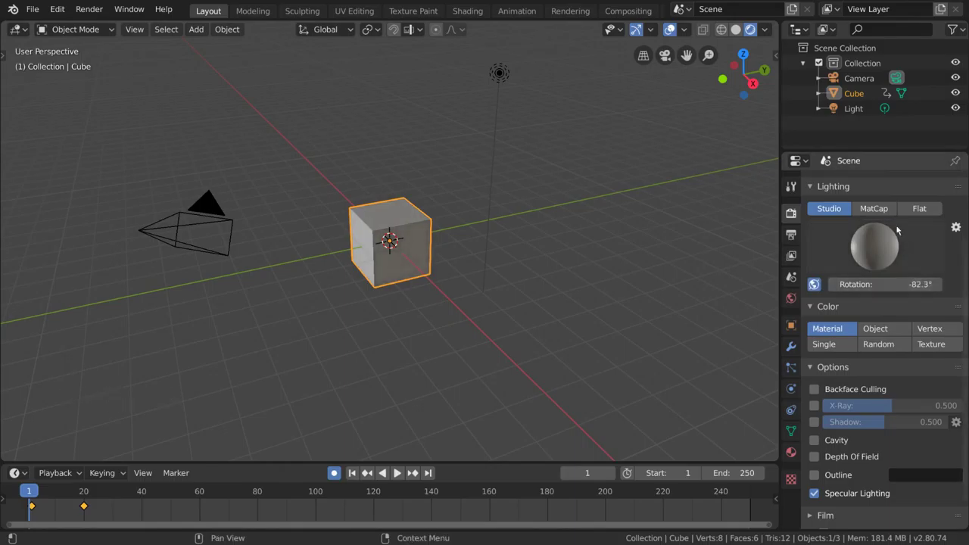
Try the beige, red and rainbow normal matcaps, then set lighting to Flat
click(874, 208)
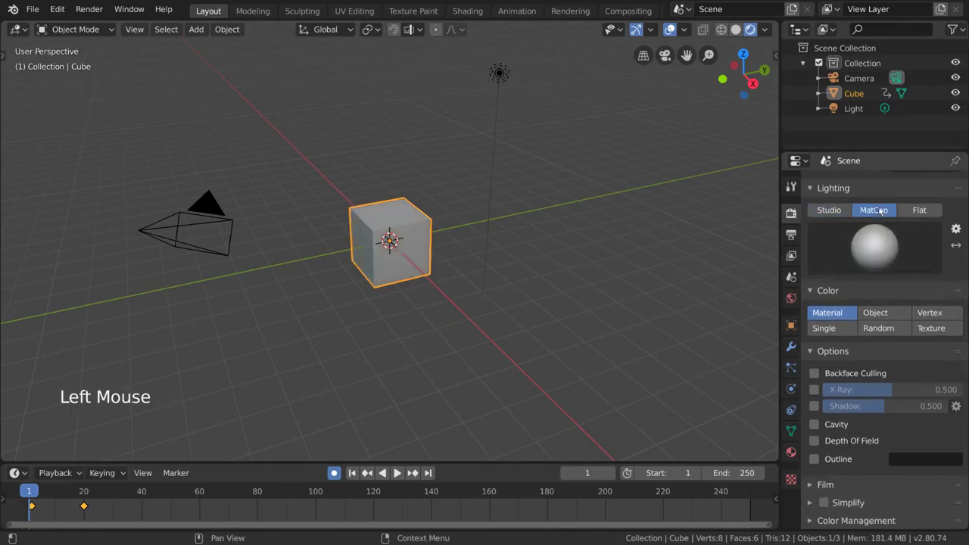
click(894, 262)
click(655, 305)
click(899, 249)
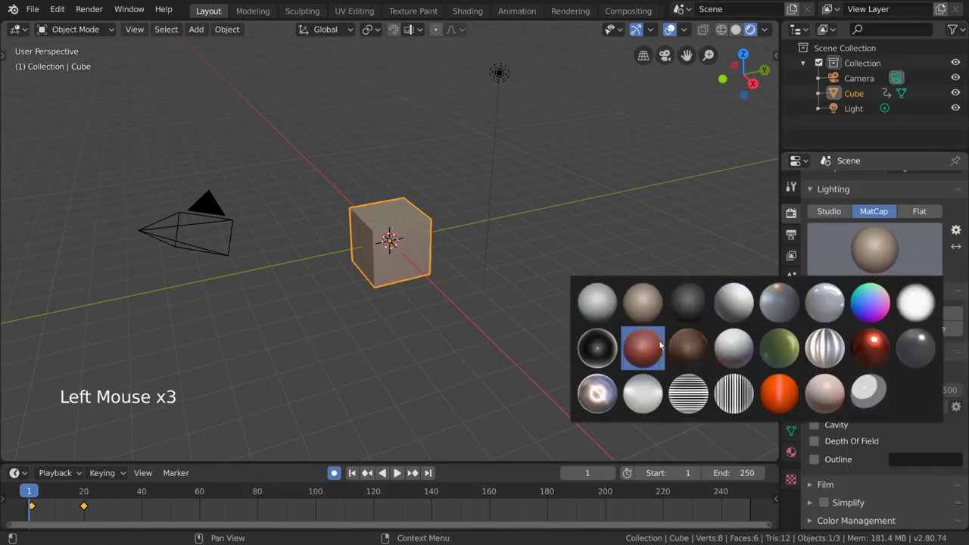
click(653, 345)
click(881, 250)
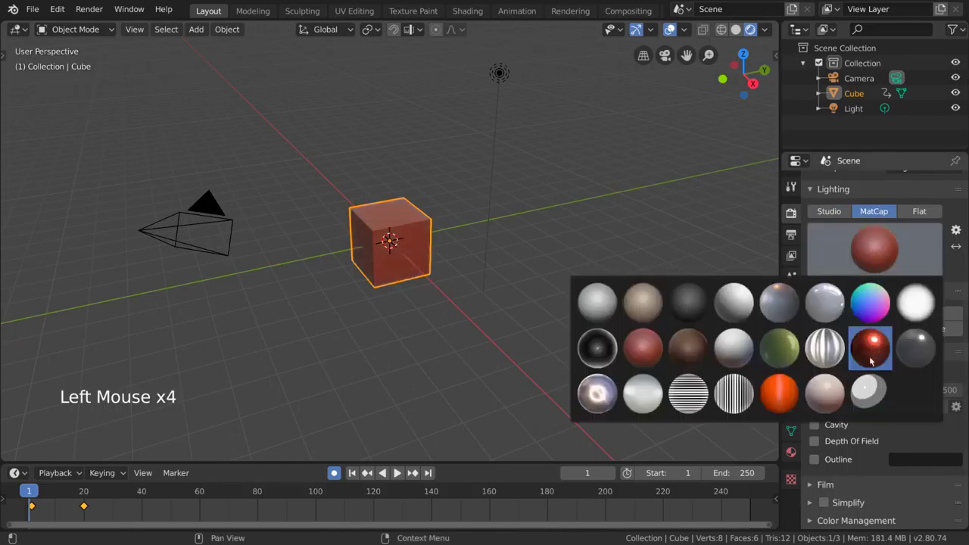
click(875, 311)
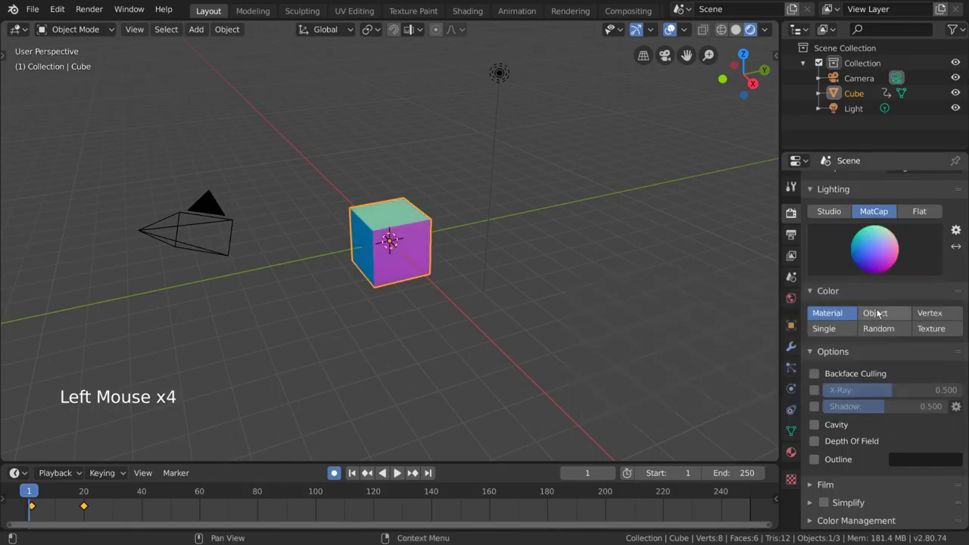
click(919, 211)
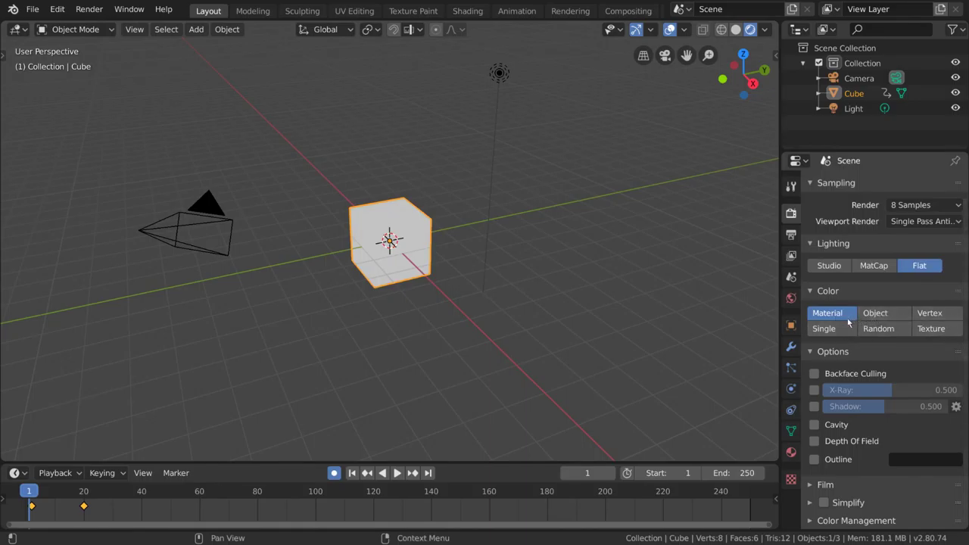
Set Workbench color to Random and place four duplicate cubes around the scene
double_click(886, 330)
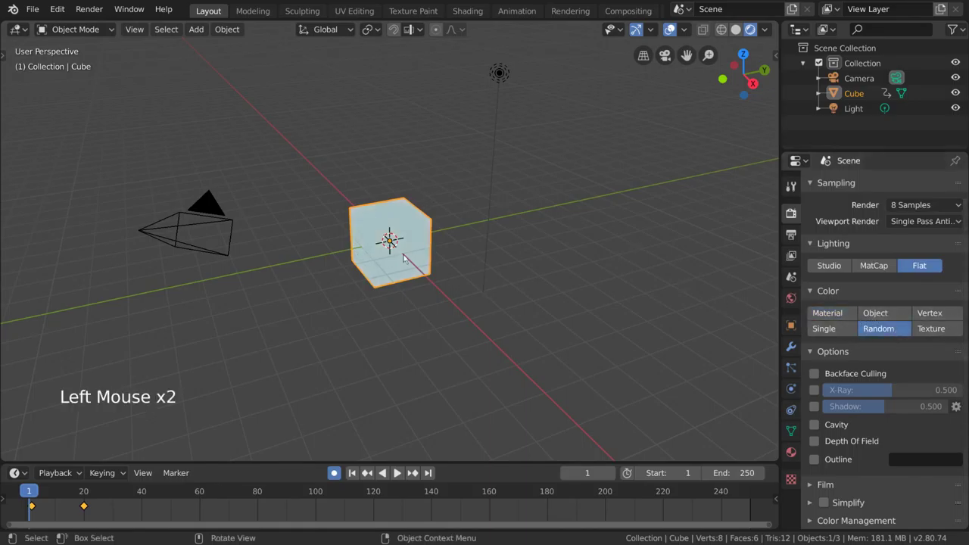
key(shift+d)
click(558, 253)
key(shift+d)
click(501, 367)
key(shift+d)
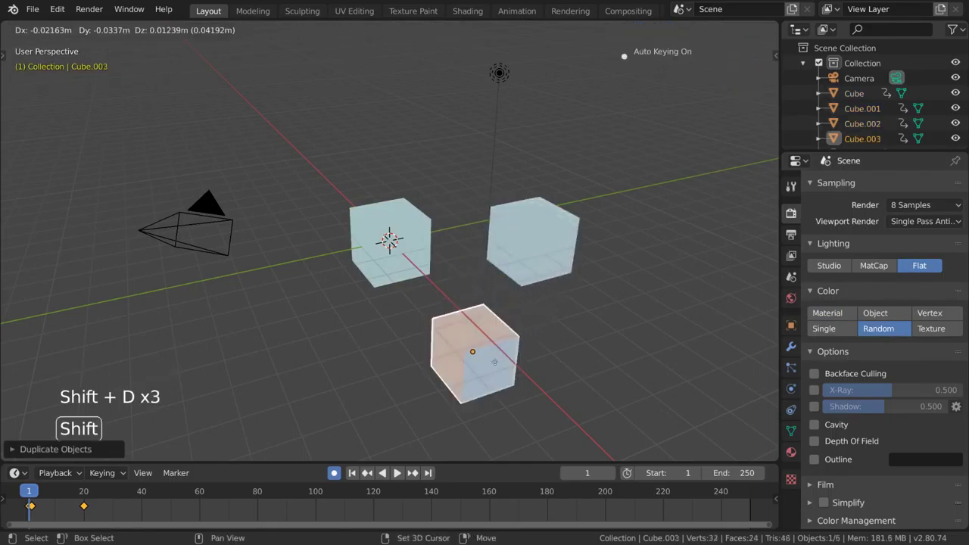
click(348, 182)
key(shift+d)
click(305, 322)
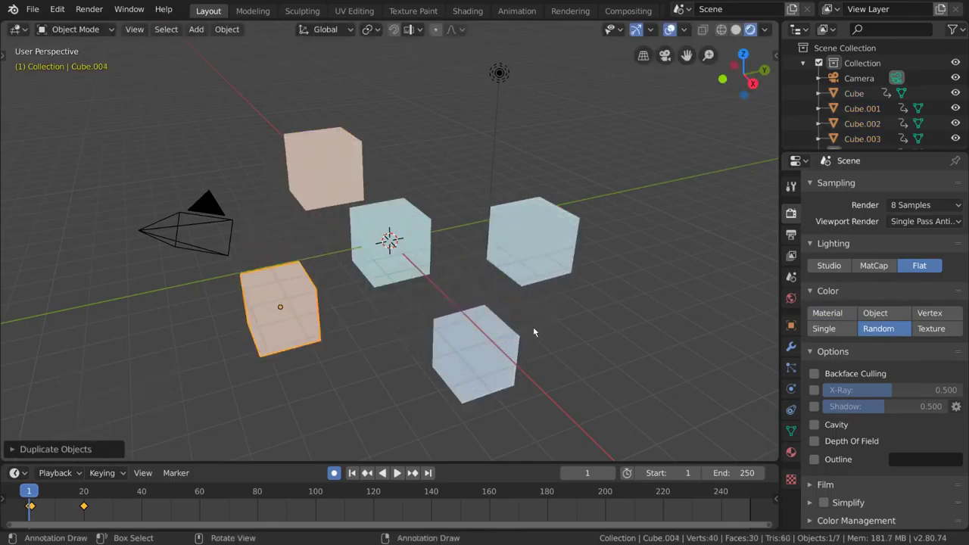
Toggle Backface Culling, X-Ray, Shadow, Depth of Field and Outline on and off again
click(815, 374)
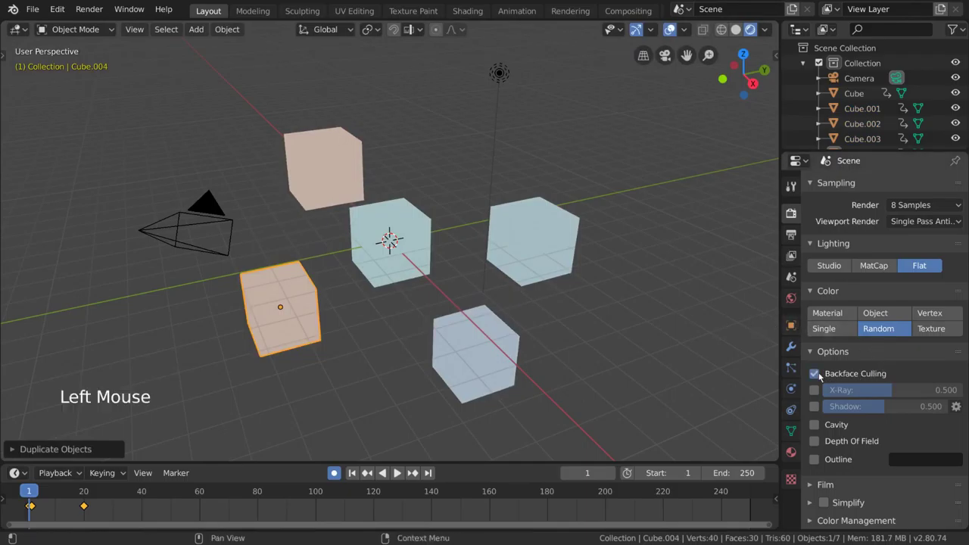
click(815, 374)
click(815, 389)
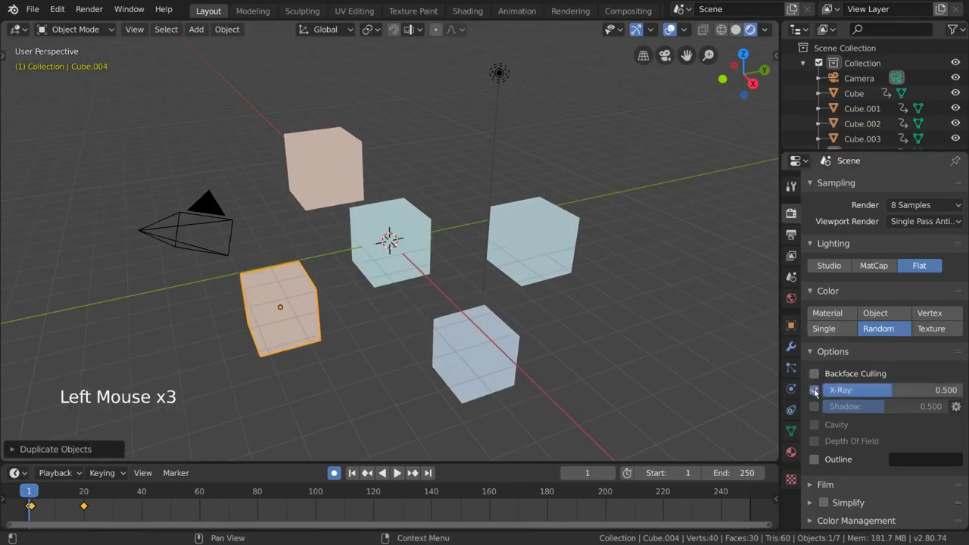
click(815, 390)
click(815, 406)
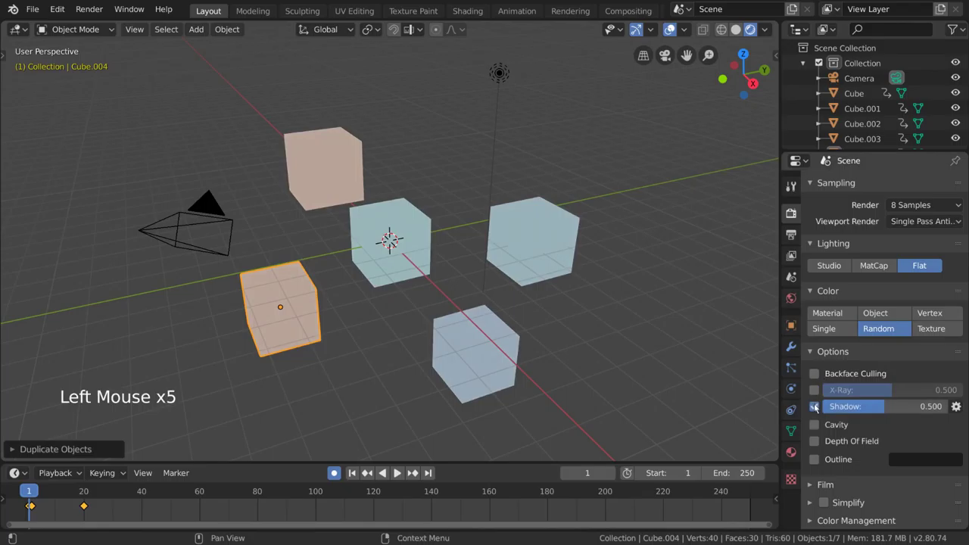
click(815, 406)
click(815, 442)
click(815, 441)
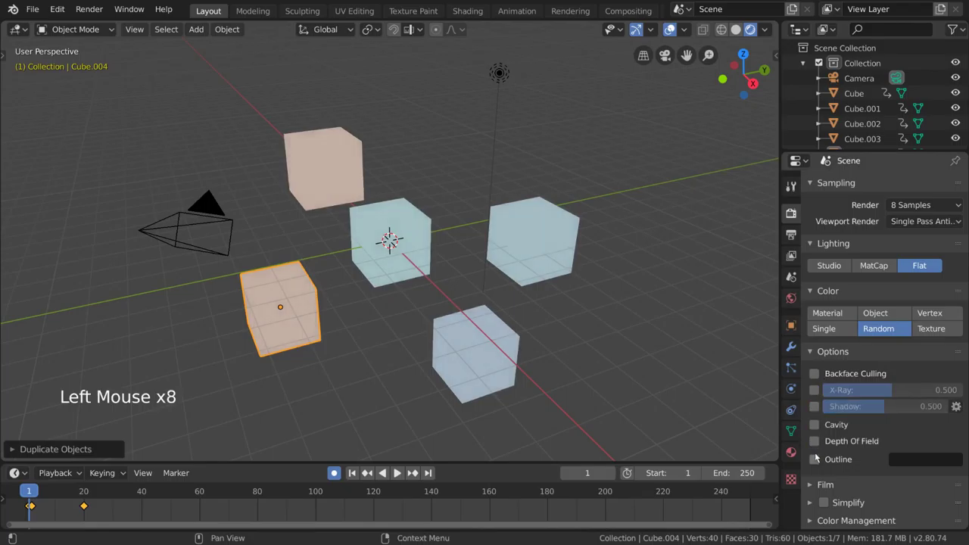
click(814, 459)
click(815, 459)
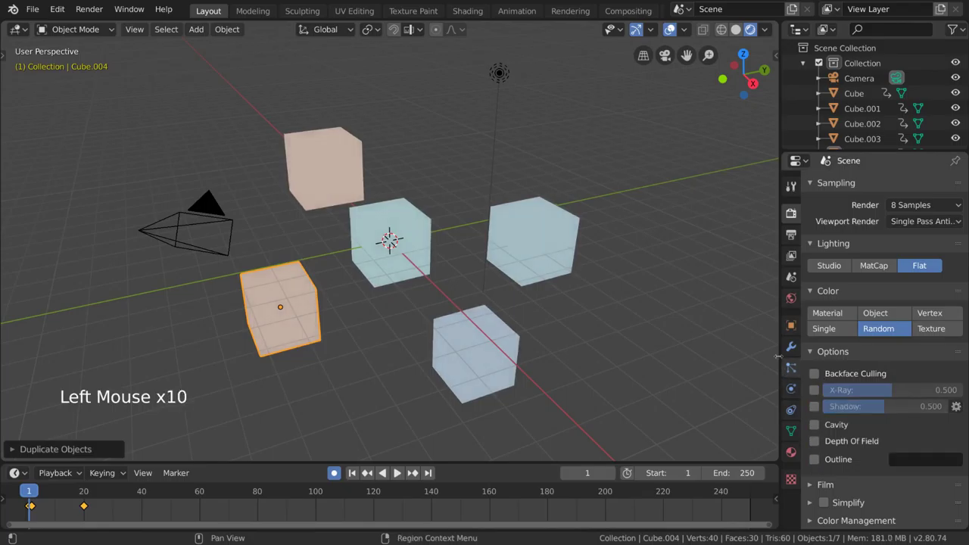
scroll(890, 307, up, 6)
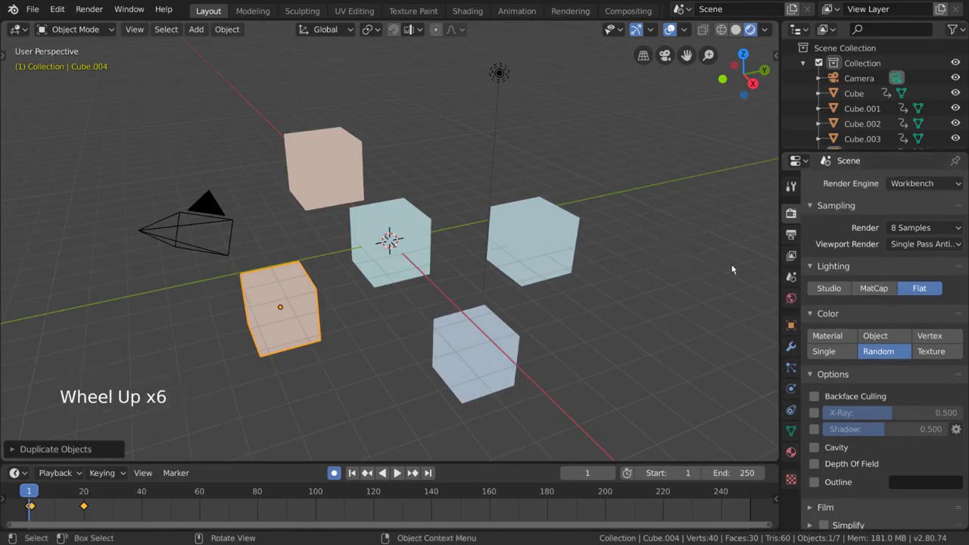
Review Output Properties: 1920×1080 at 100%, frames 1–250 at 24 fps, PNG RGBA output
click(792, 235)
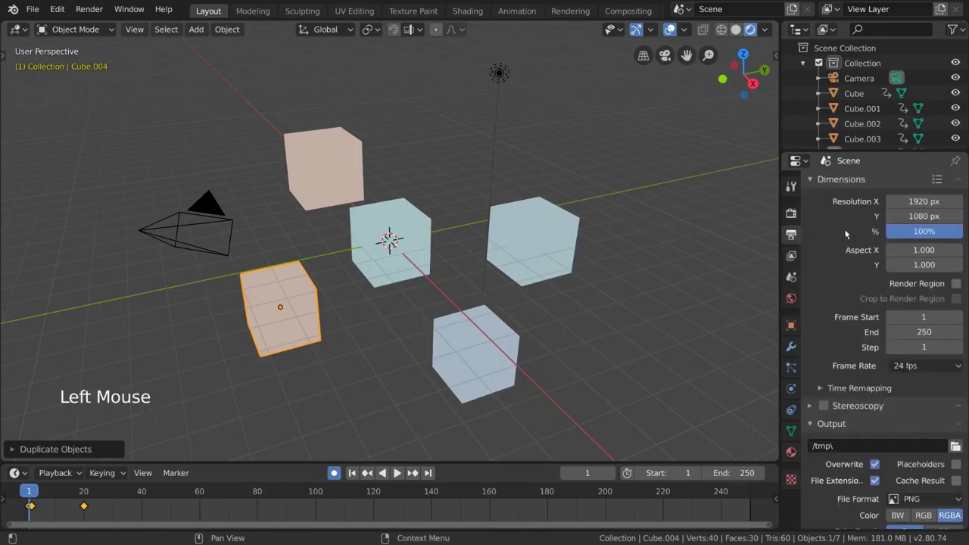
scroll(856, 240, down, 7)
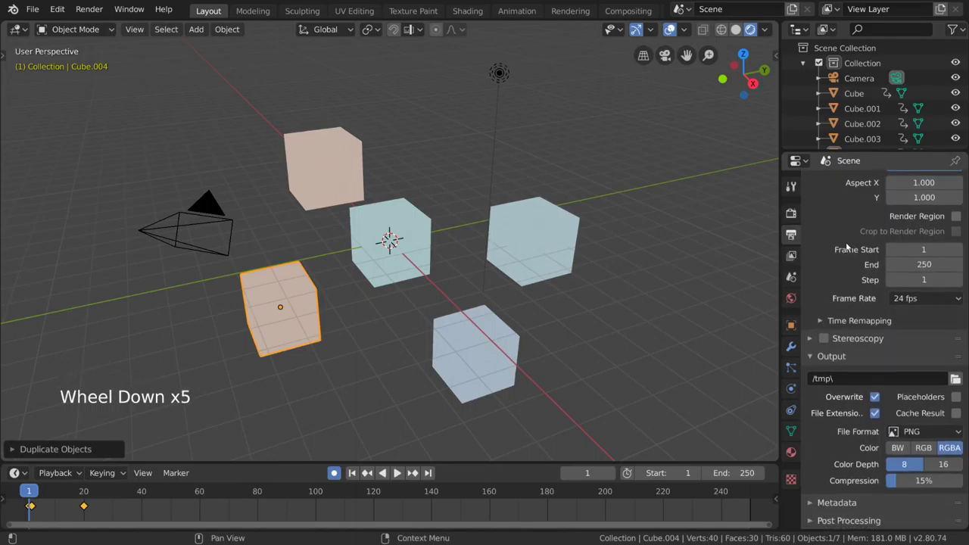